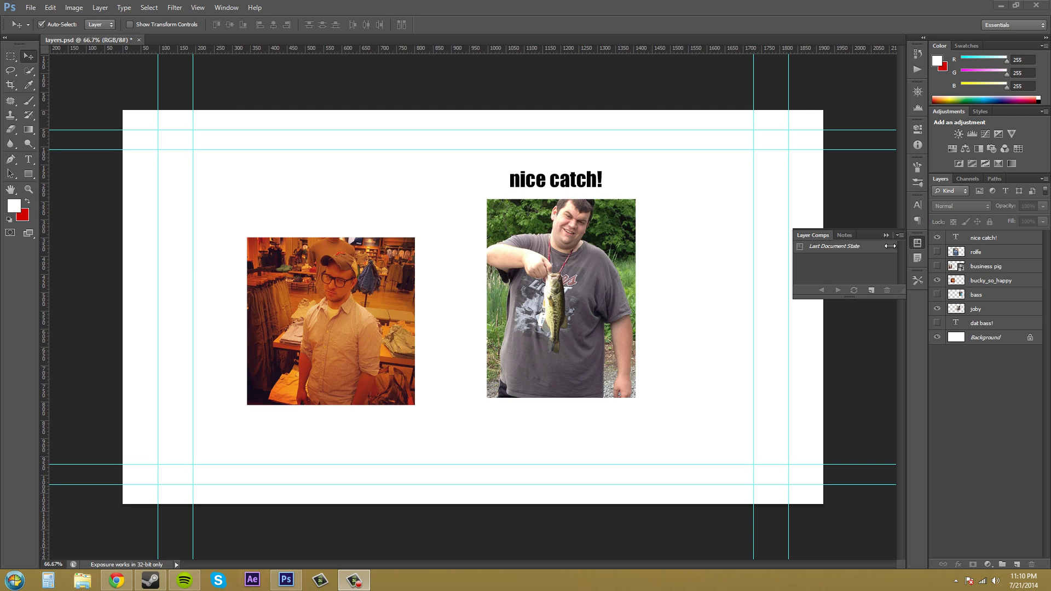
Close and reopen the Layer Comps panel, checking the list of available panels
{"action": "left_click", "coordinate": [920, 246]}
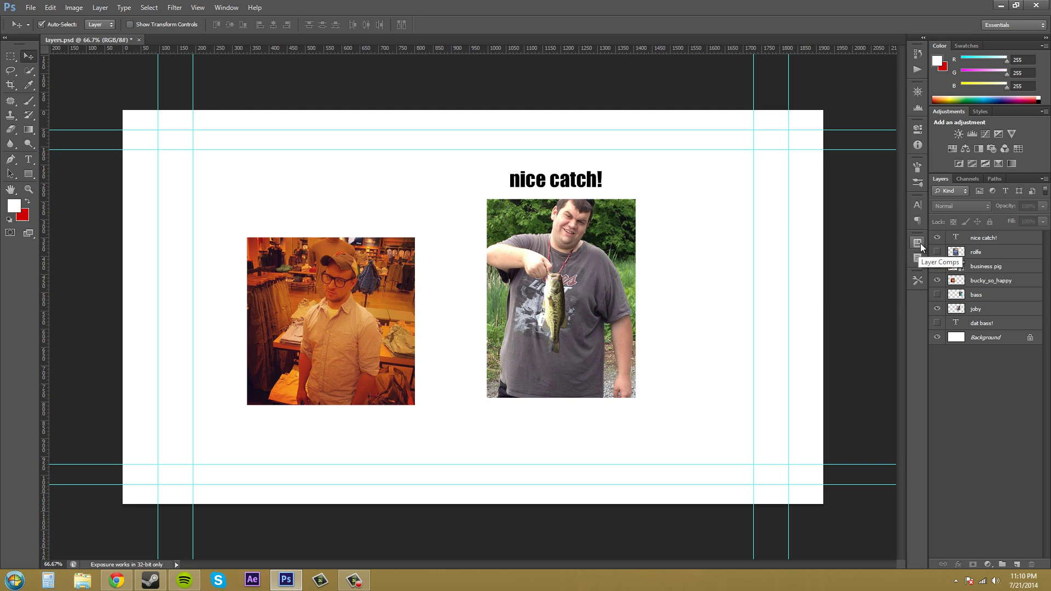
{"action": "left_click", "coordinate": [916, 245]}
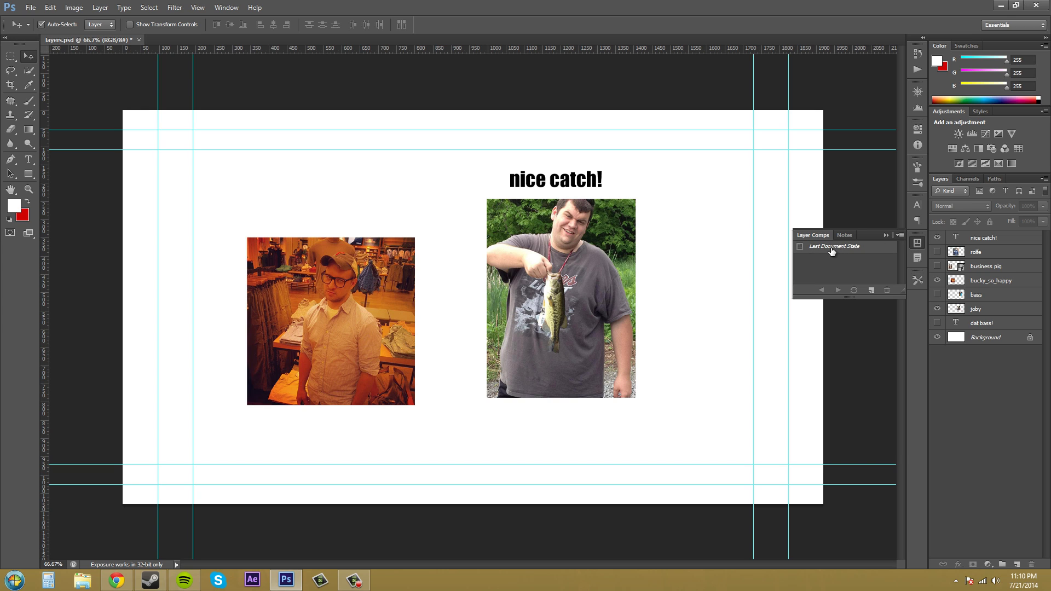
{"action": "left_click", "coordinate": [231, 12]}
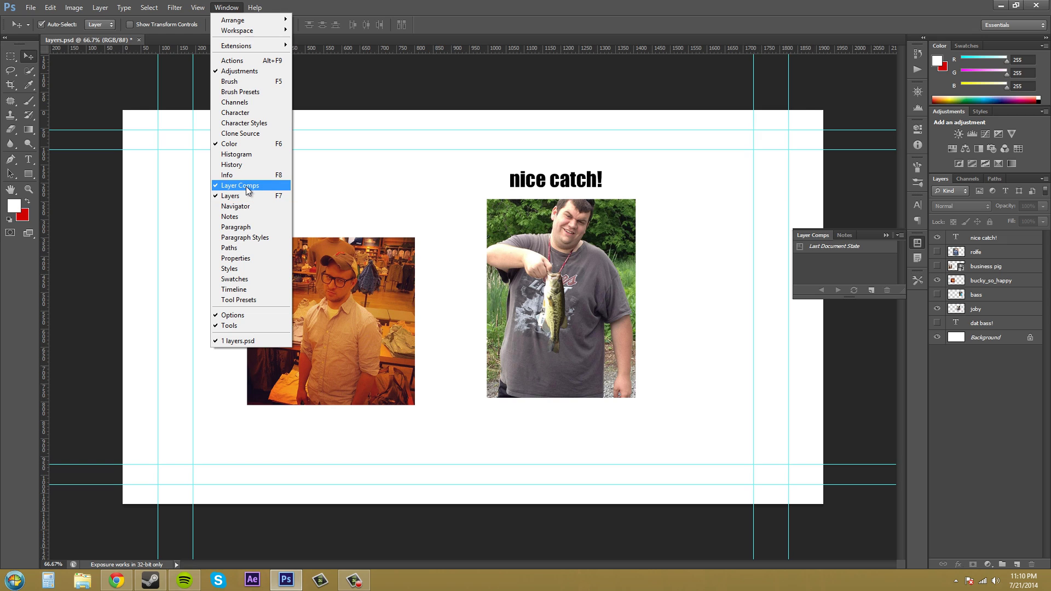
{"action": "left_click", "coordinate": [854, 274]}
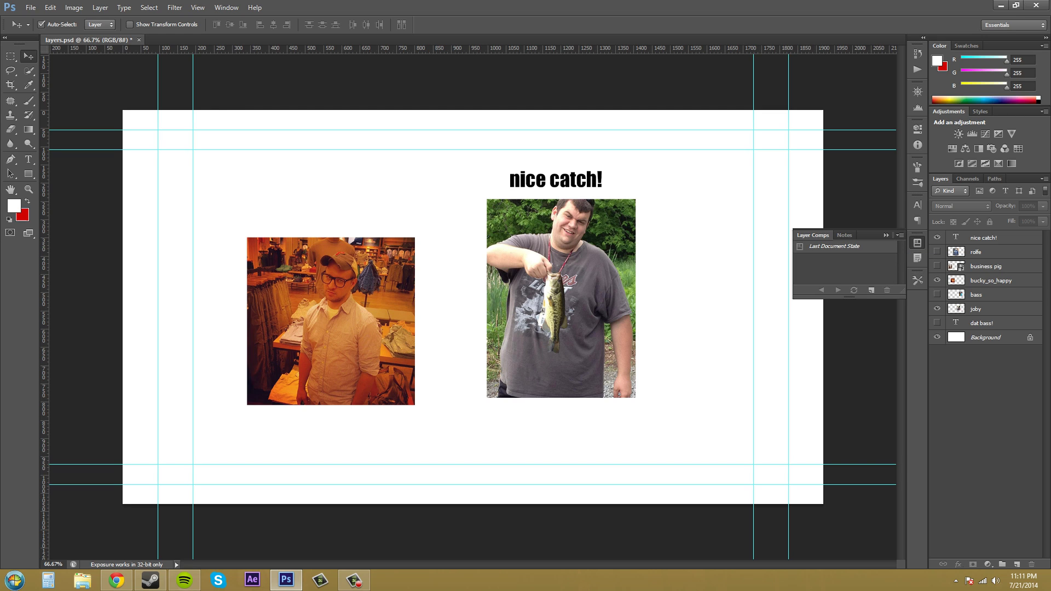
Create layer comp 'v1' recording visibility, position and appearance
{"action": "left_click", "coordinate": [354, 580]}
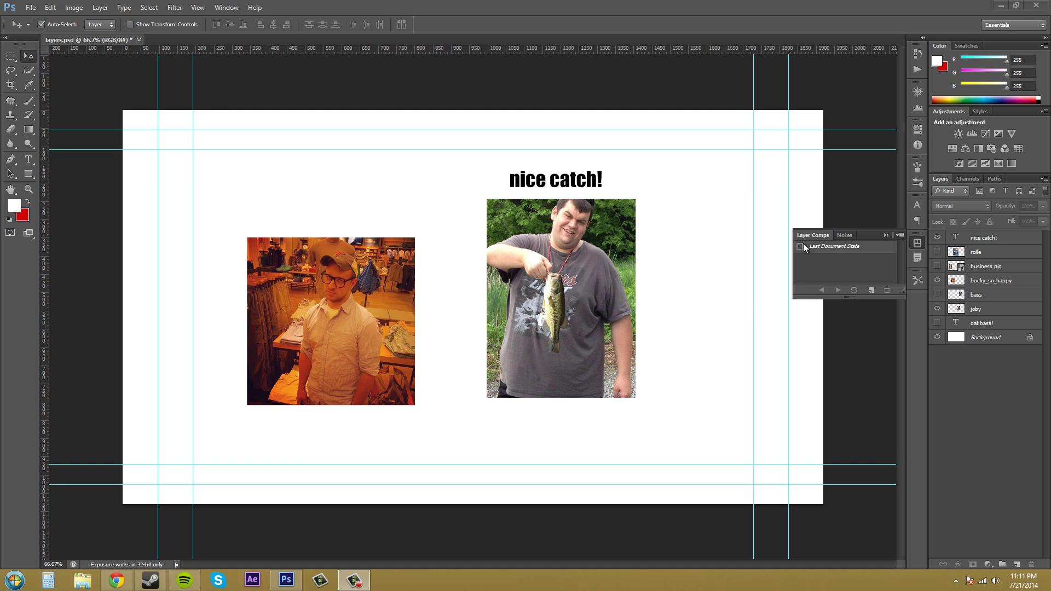
{"action": "left_click", "coordinate": [872, 291]}
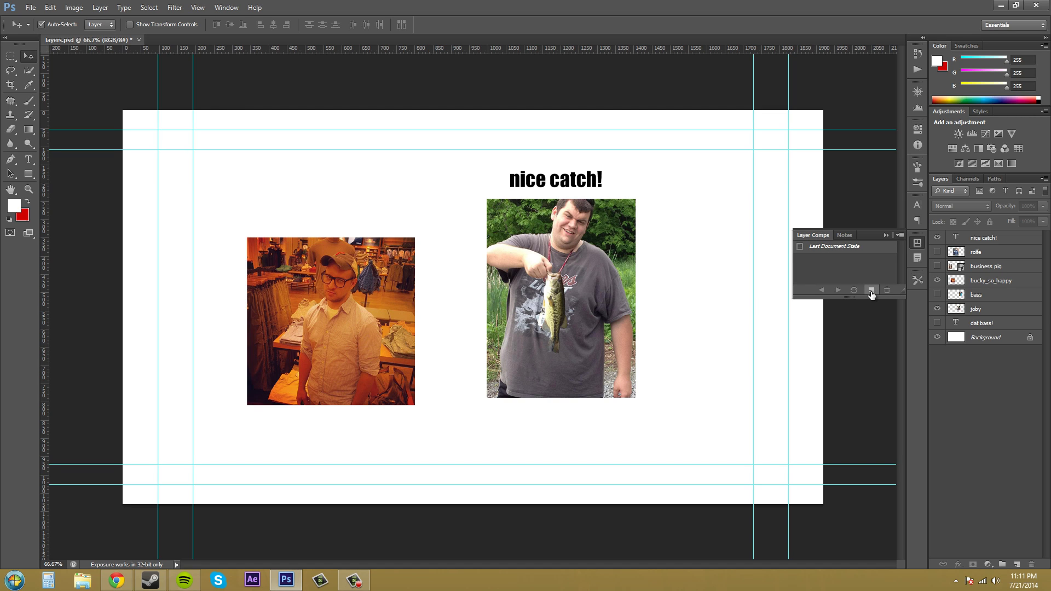
{"action": "left_click", "coordinate": [873, 290]}
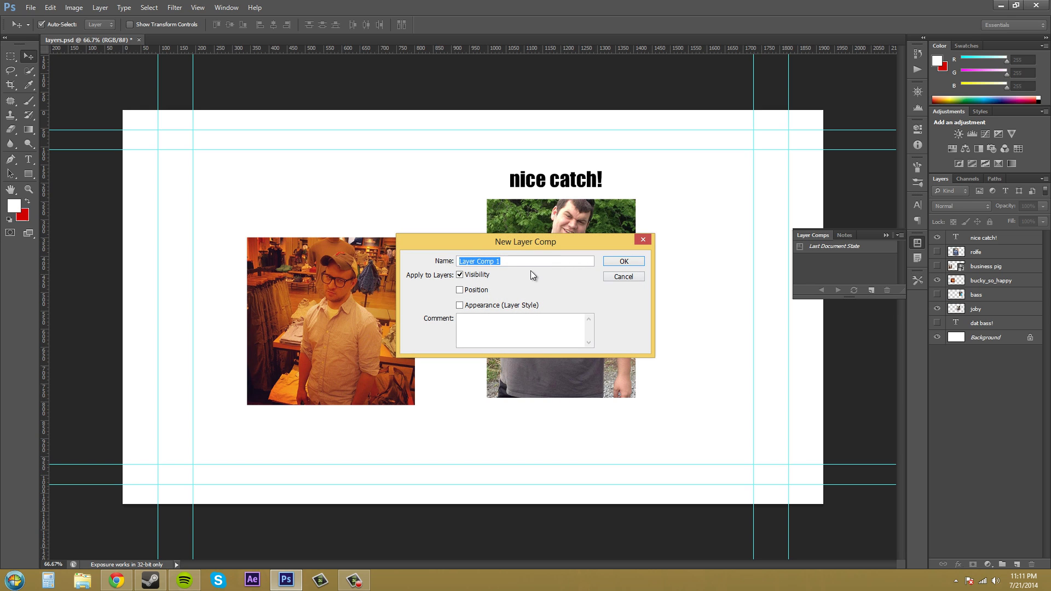
{"action": "key", "text": "BackSpace"}
{"action": "type", "text": "v1"}
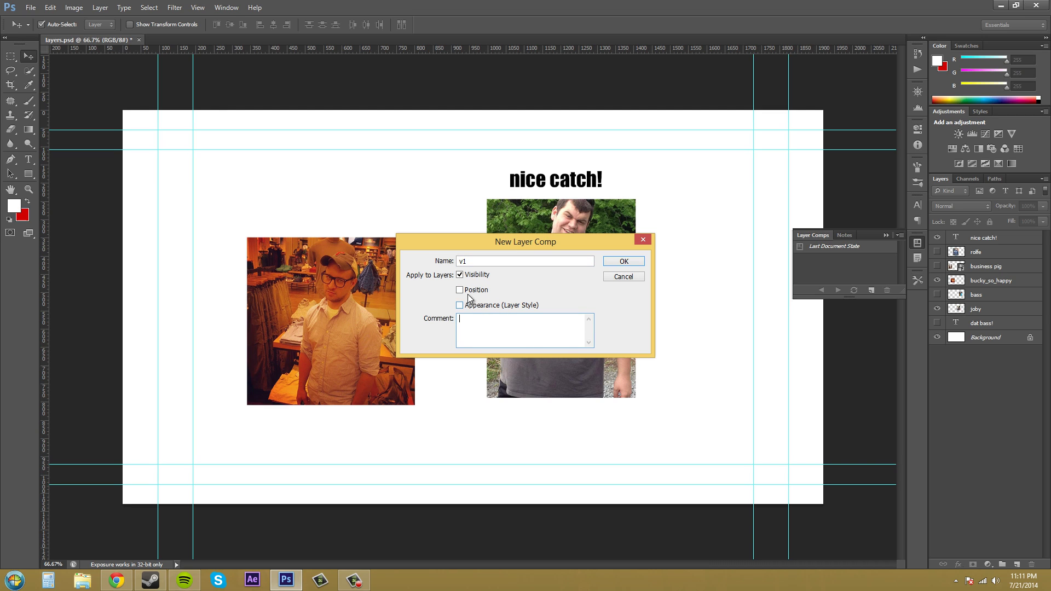
{"action": "left_click", "coordinate": [625, 263]}
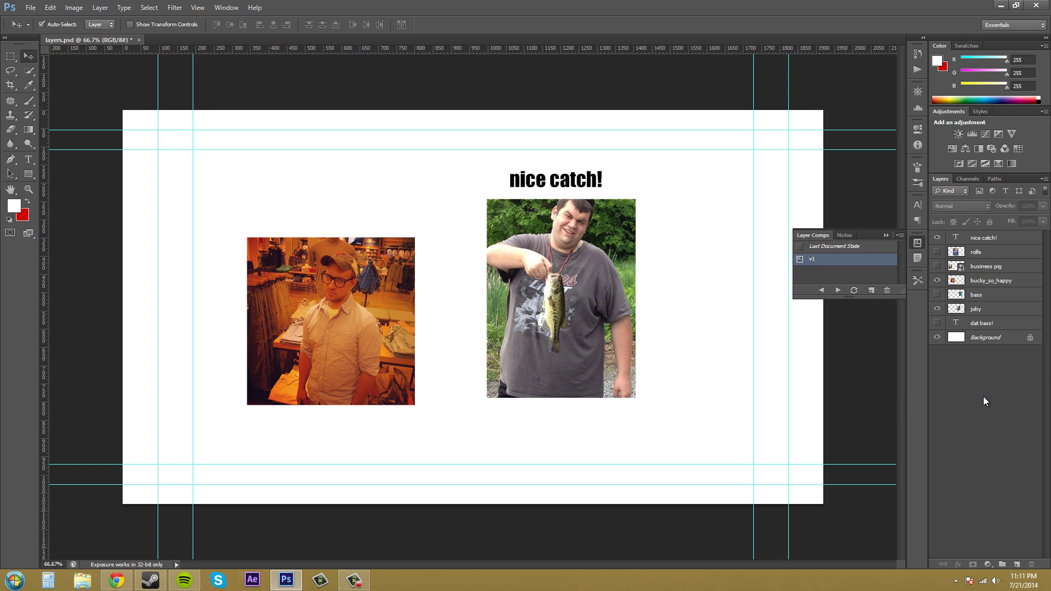
Show the plaid-shirt photo, move joby and 'nice catch!' right, and move bucky_so_happy left
{"action": "left_click", "coordinate": [938, 253]}
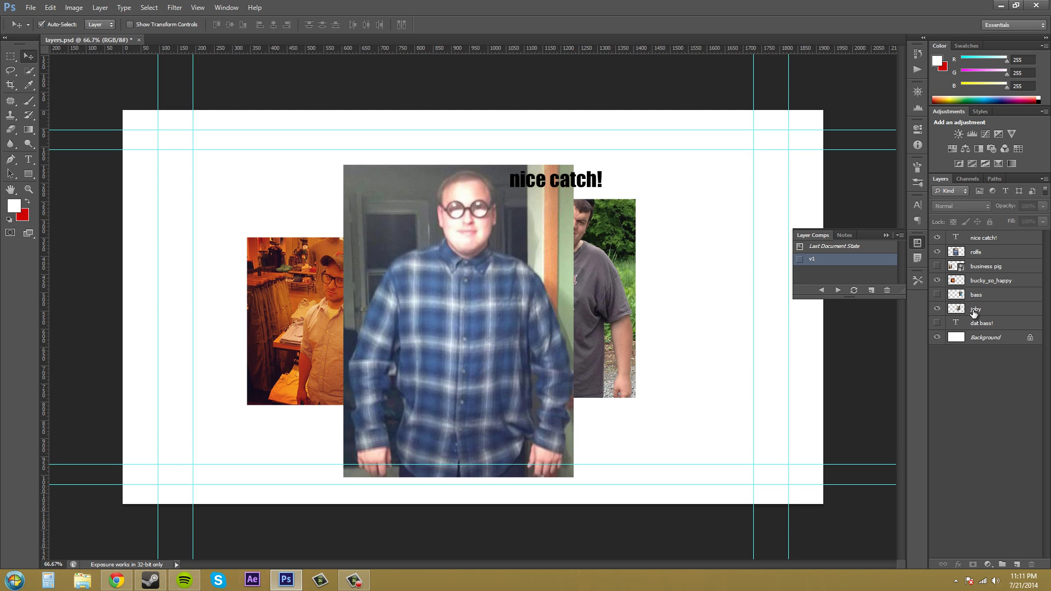
{"action": "left_click", "coordinate": [975, 311]}
{"action": "left_click_drag", "start_coordinate": [636, 304], "coordinate": [741, 363]}
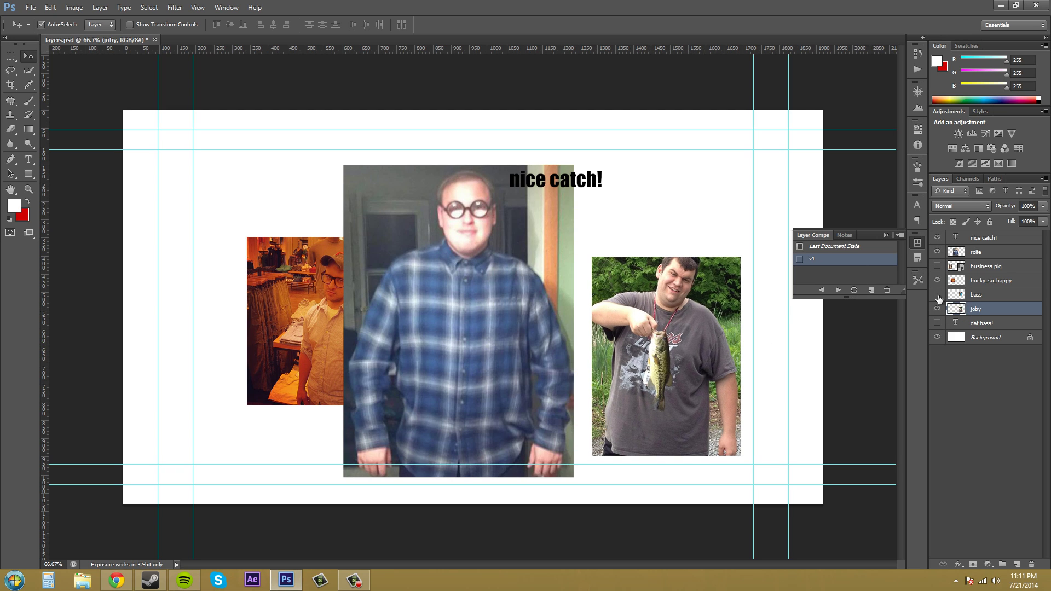
{"action": "left_click", "coordinate": [989, 239]}
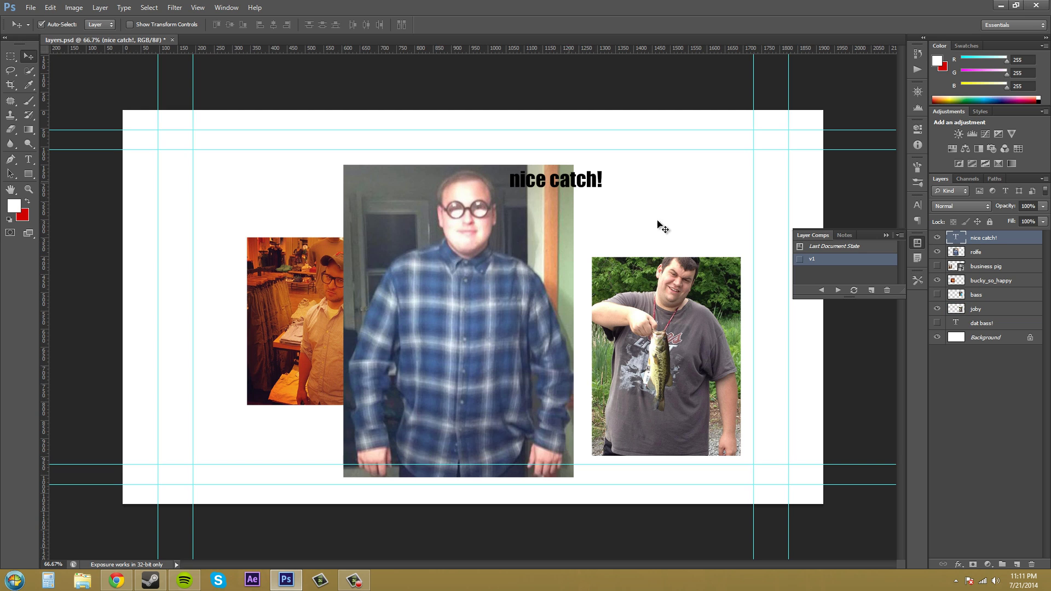
{"action": "left_click_drag", "start_coordinate": [579, 181], "coordinate": [689, 247]}
{"action": "left_click", "coordinate": [990, 283]}
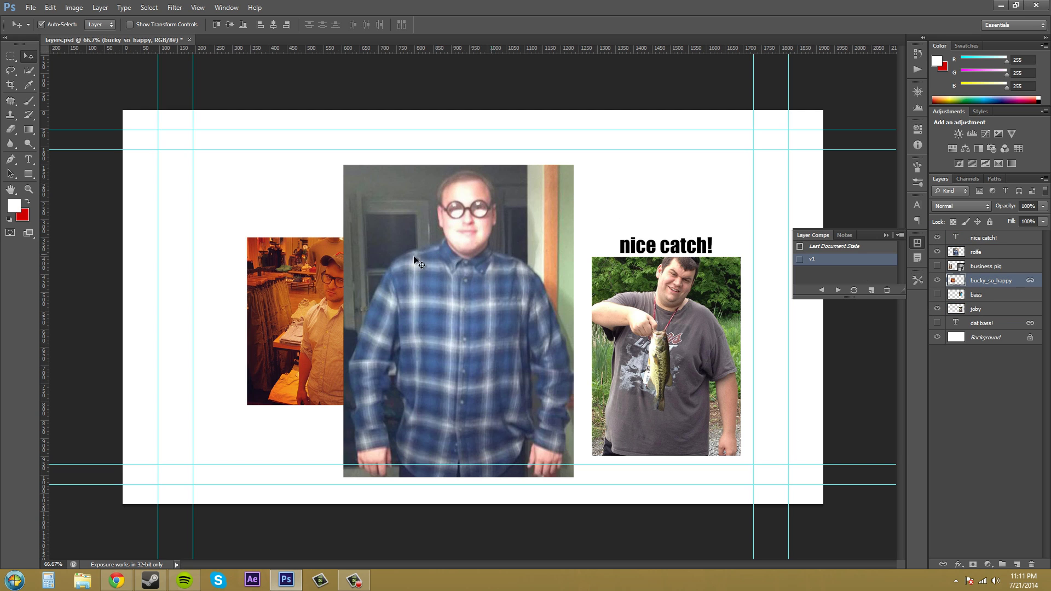
{"action": "mouse_move", "coordinate": [324, 267]}
{"action": "left_mouse_down"}
{"action": "mouse_move", "coordinate": [259, 233]}
{"action": "mouse_move", "coordinate": [241, 245]}
{"action": "left_mouse_up"}
Add a 40 px stroke to the store photo and save layer comp 'v2'
{"action": "left_click", "coordinate": [957, 567]}
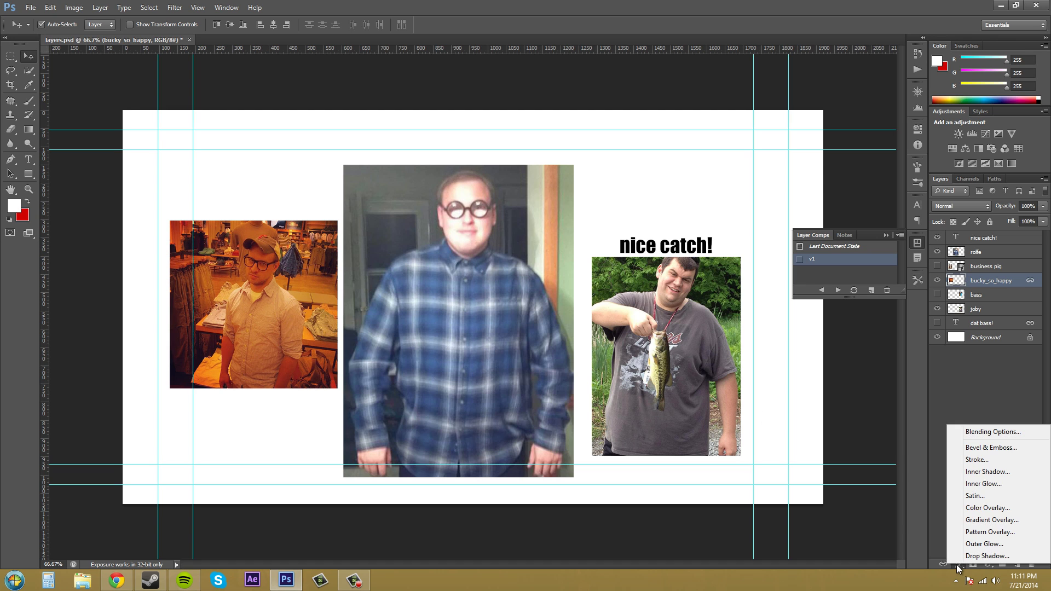
{"action": "left_click", "coordinate": [982, 461]}
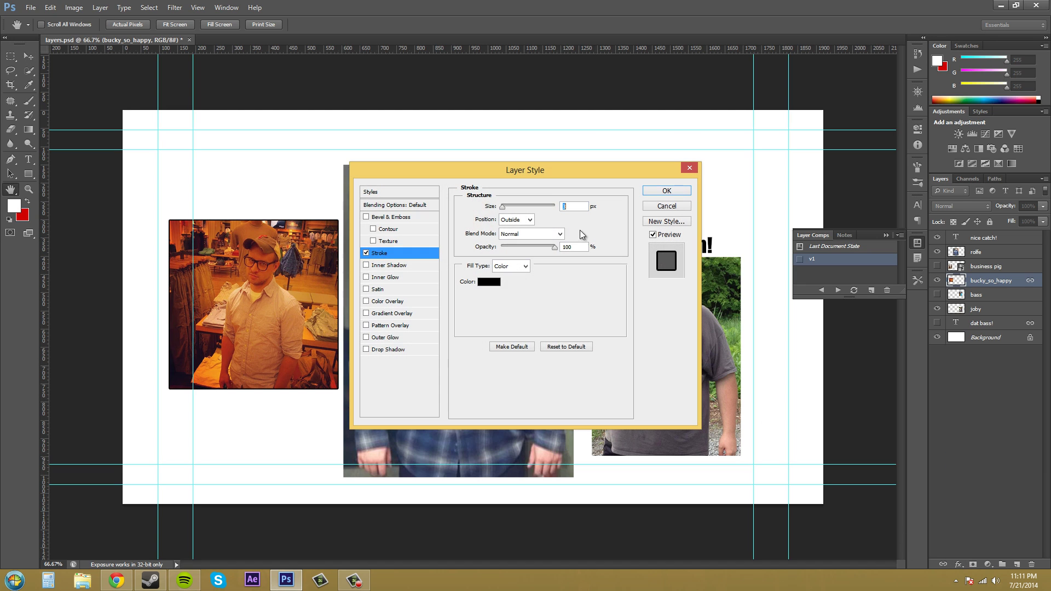
{"action": "left_click_drag", "start_coordinate": [543, 174], "coordinate": [553, 236]}
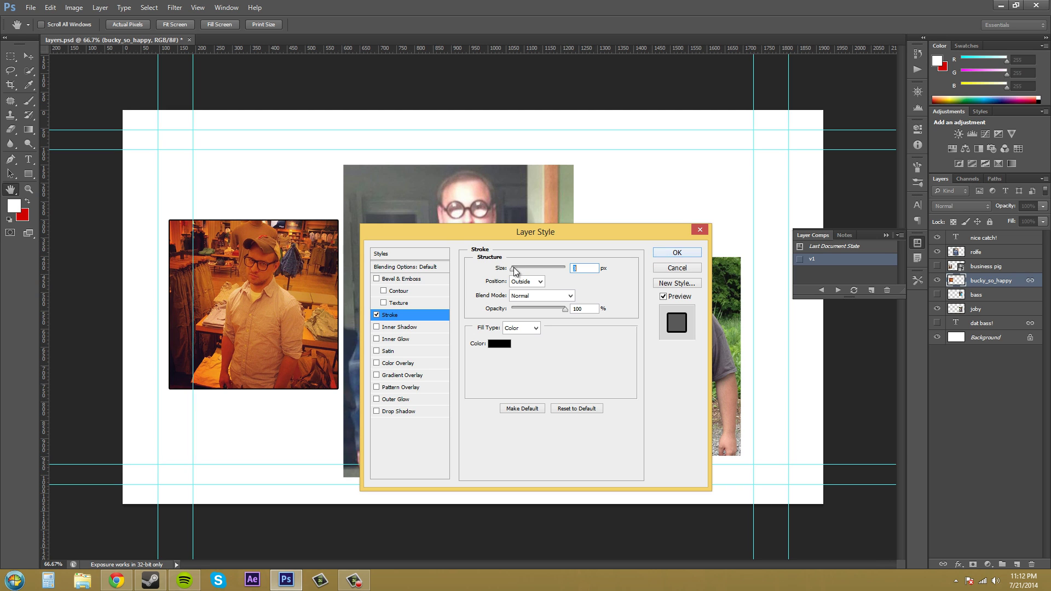
{"action": "left_click_drag", "start_coordinate": [516, 269], "coordinate": [523, 269]}
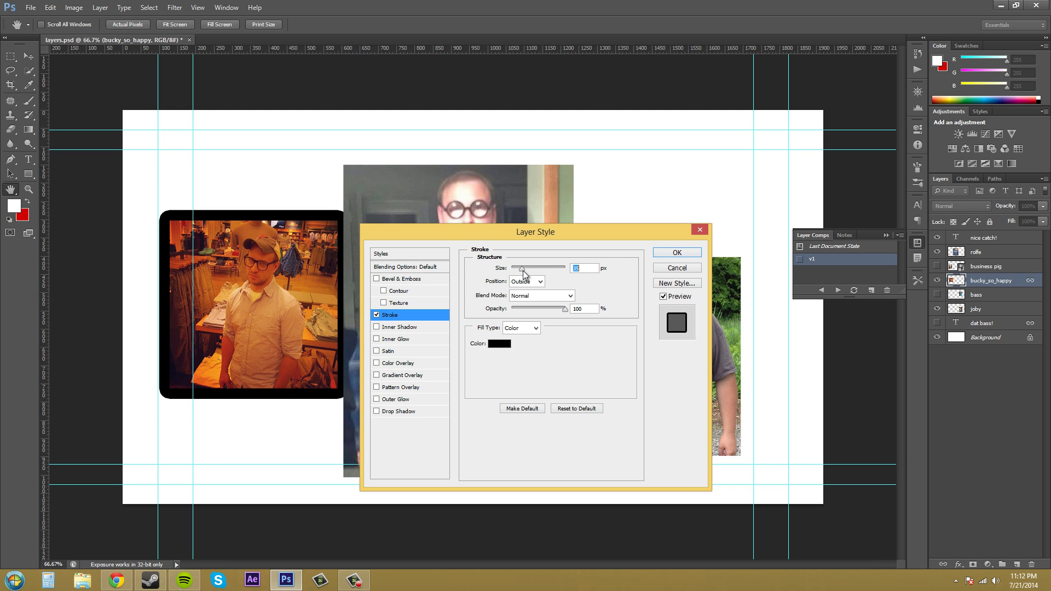
{"action": "left_click", "coordinate": [680, 253]}
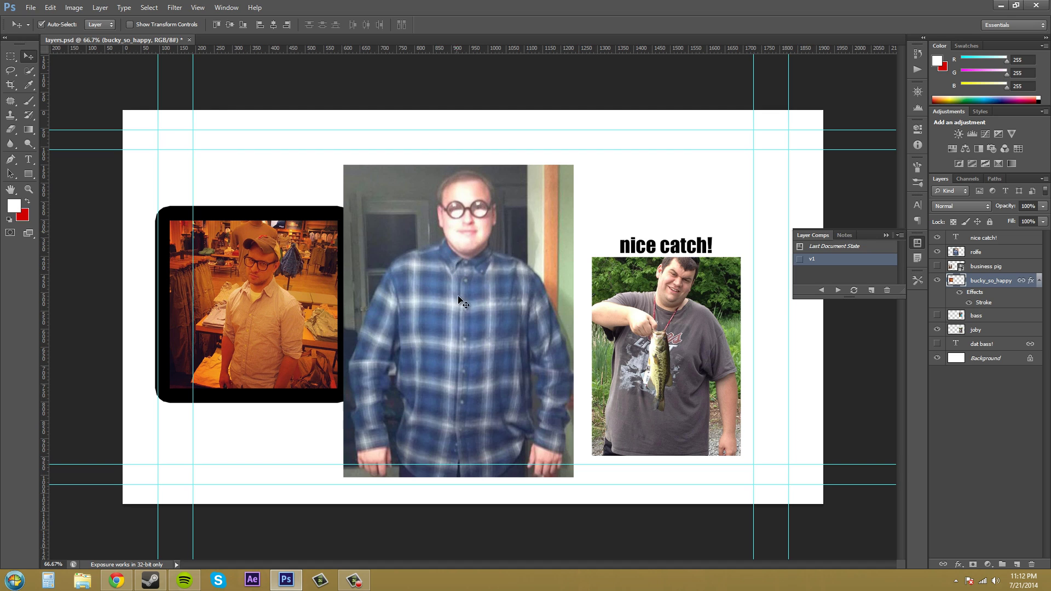
{"action": "left_click", "coordinate": [871, 289]}
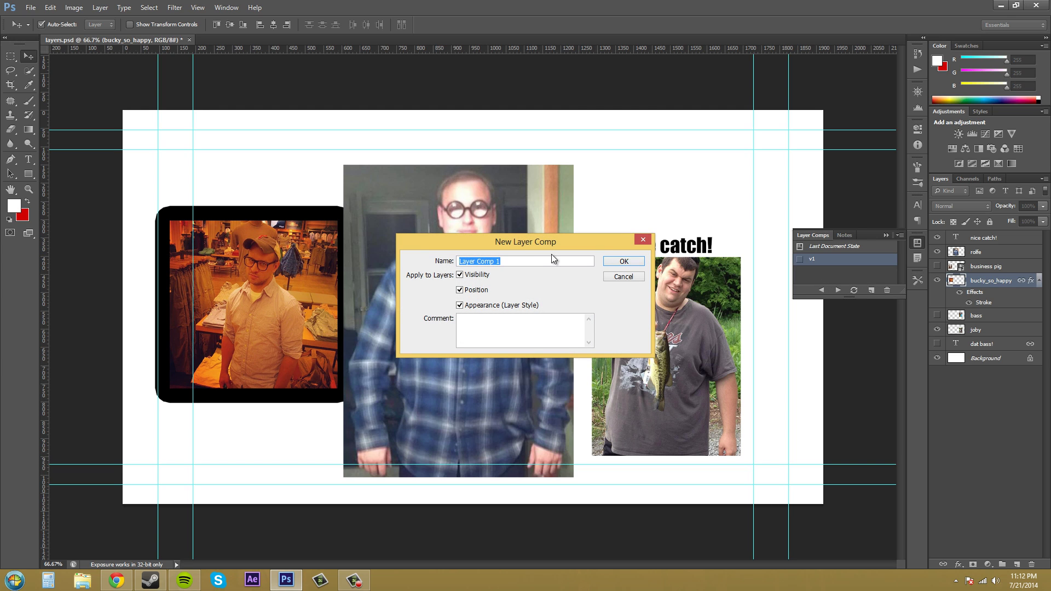
{"action": "type", "text": "v2"}
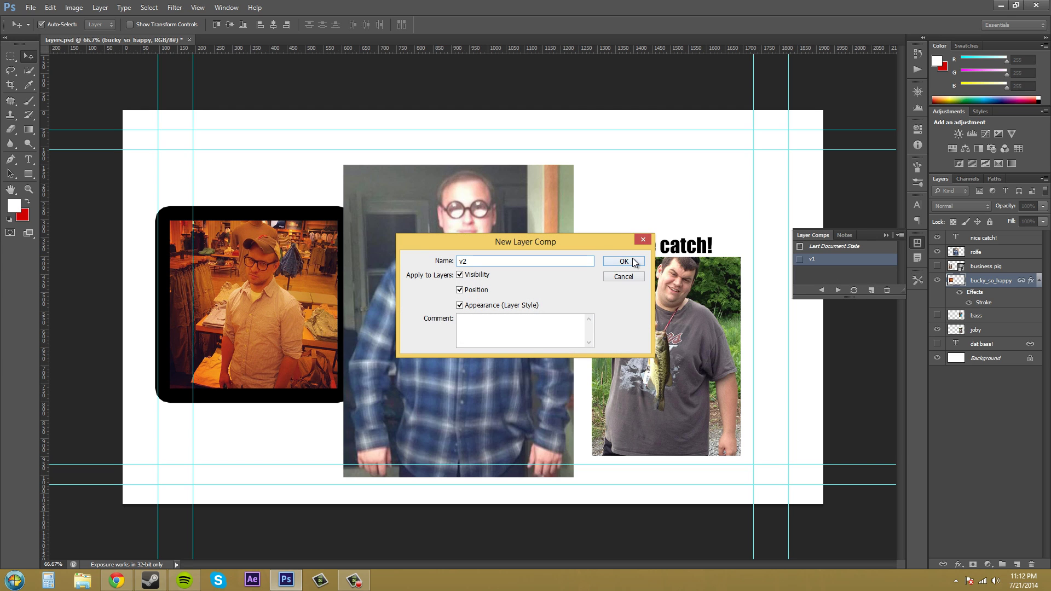
{"action": "left_click", "coordinate": [633, 262]}
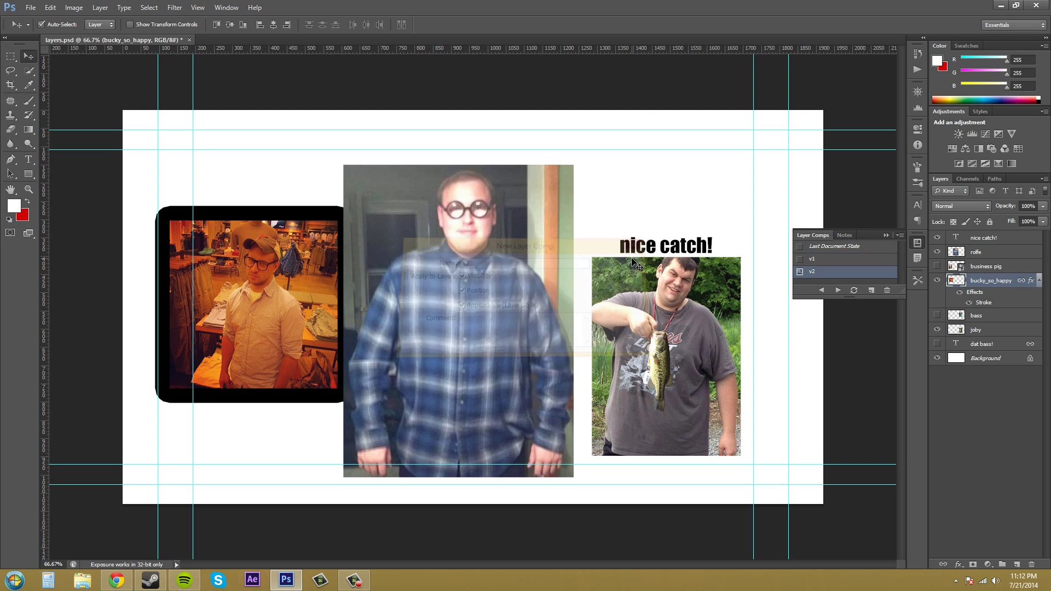
Toggle between the v1 and v2 comps with their apply icons
{"action": "left_click", "coordinate": [802, 260]}
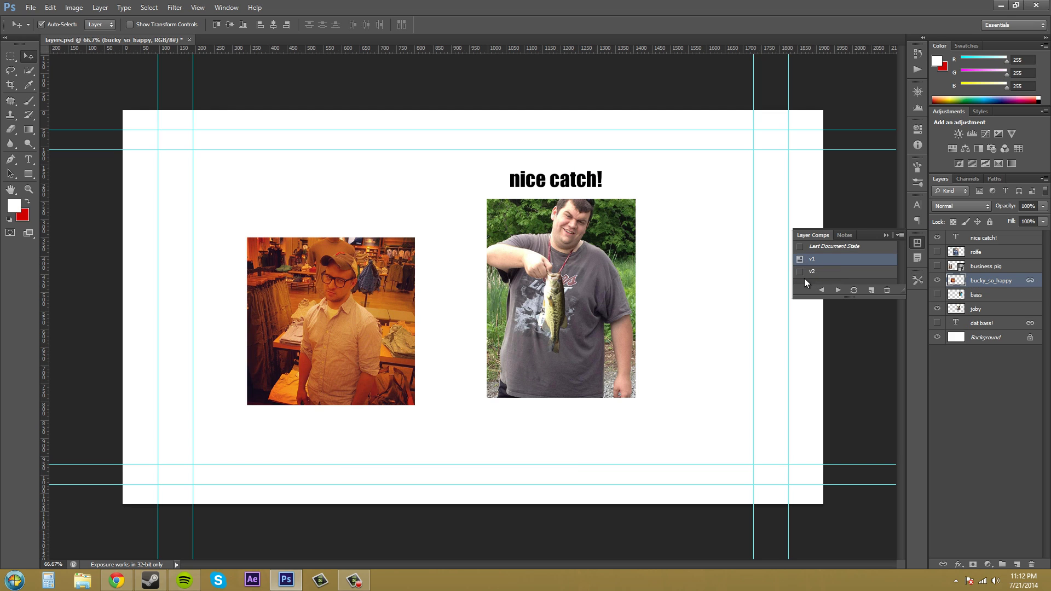
{"action": "left_click", "coordinate": [799, 274]}
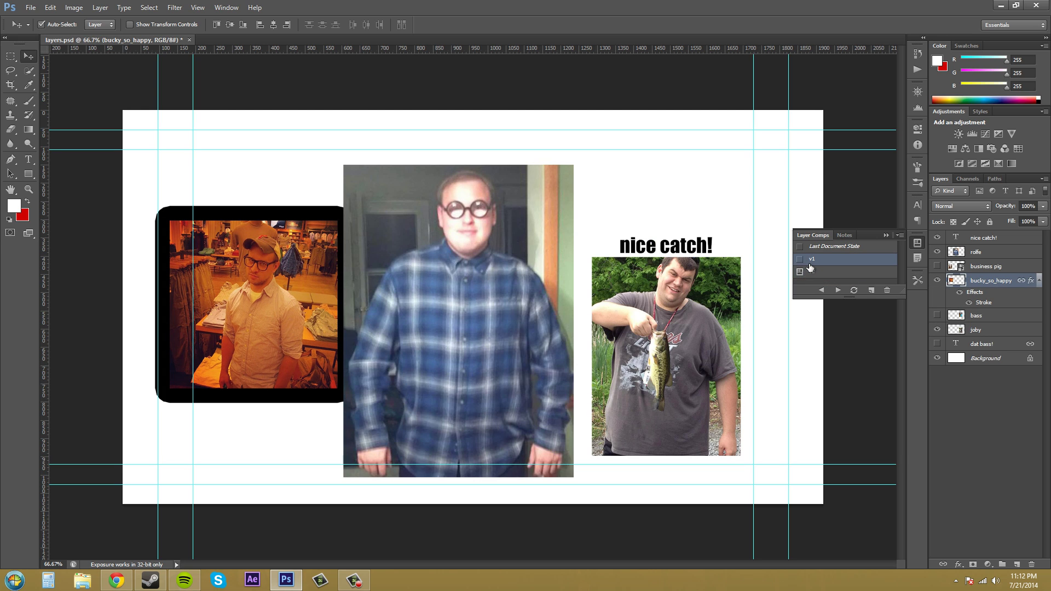
{"action": "left_click", "coordinate": [801, 260]}
{"action": "left_click", "coordinate": [801, 272]}
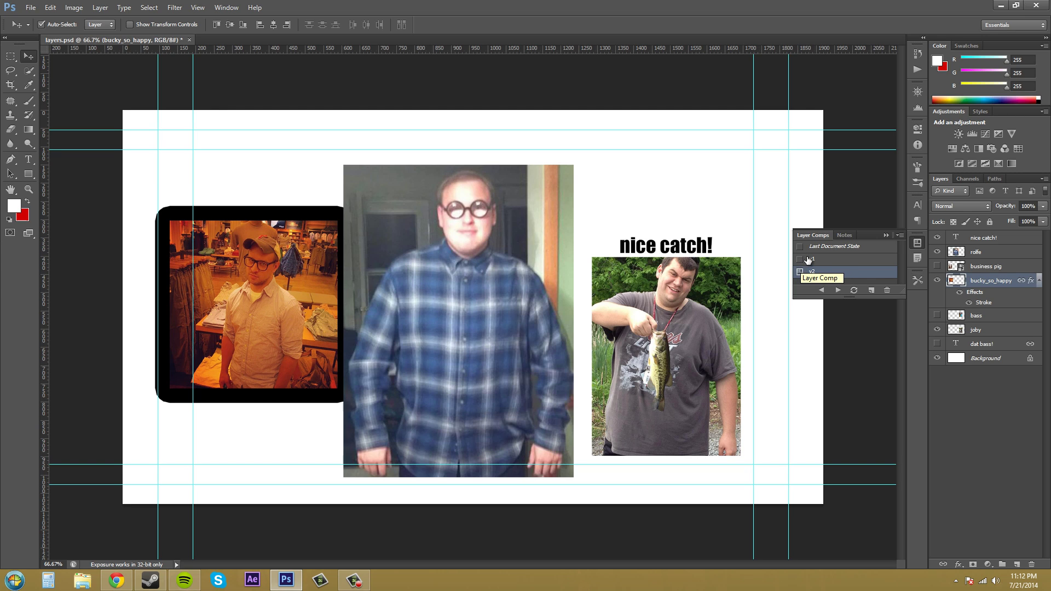
{"action": "left_click", "coordinate": [804, 261]}
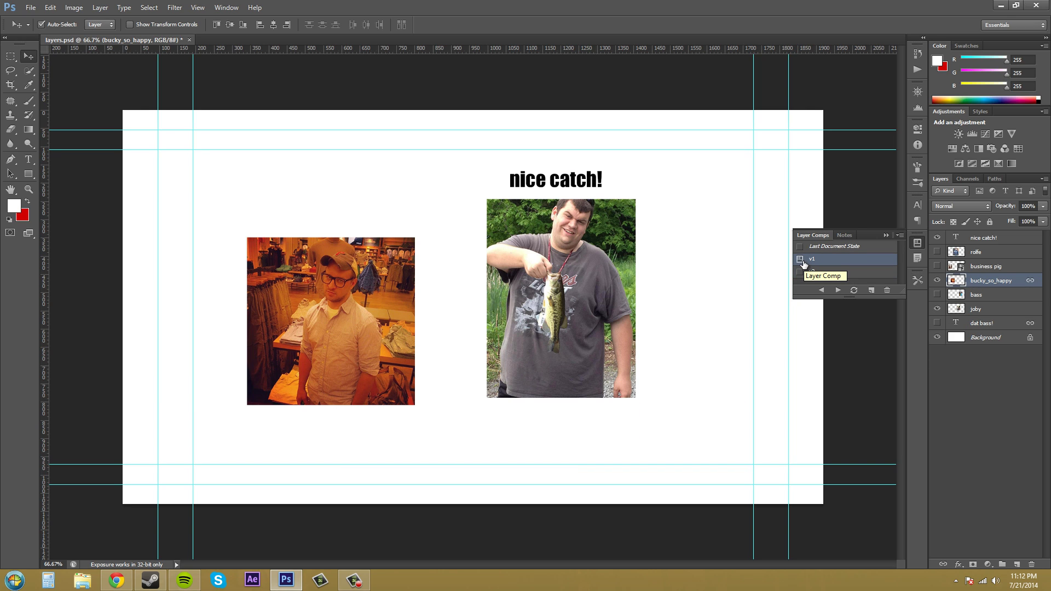
{"action": "left_click", "coordinate": [815, 274]}
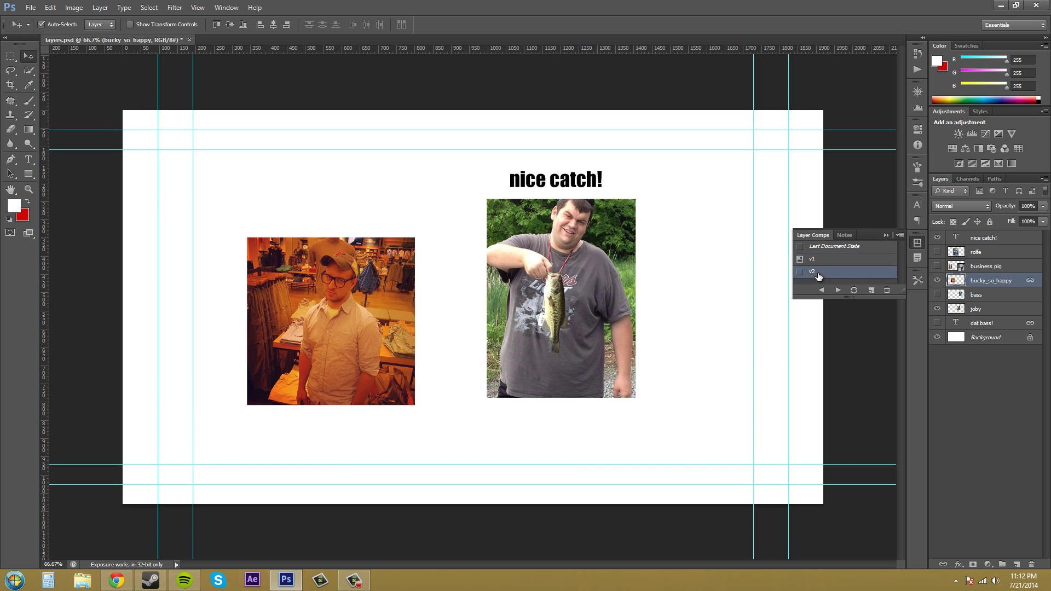
{"action": "left_click", "coordinate": [801, 273]}
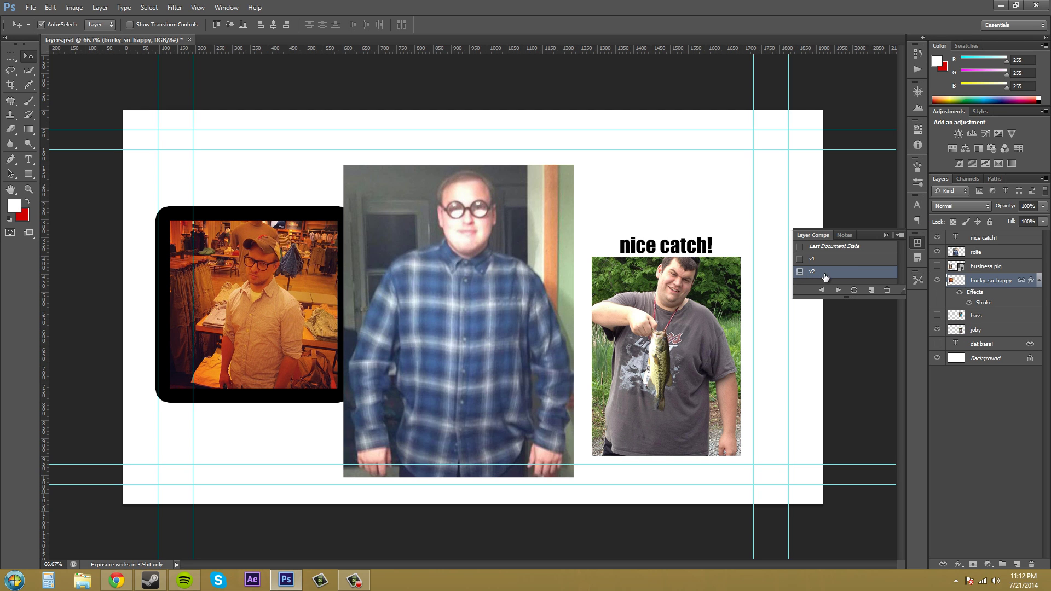
{"action": "left_click", "coordinate": [800, 260]}
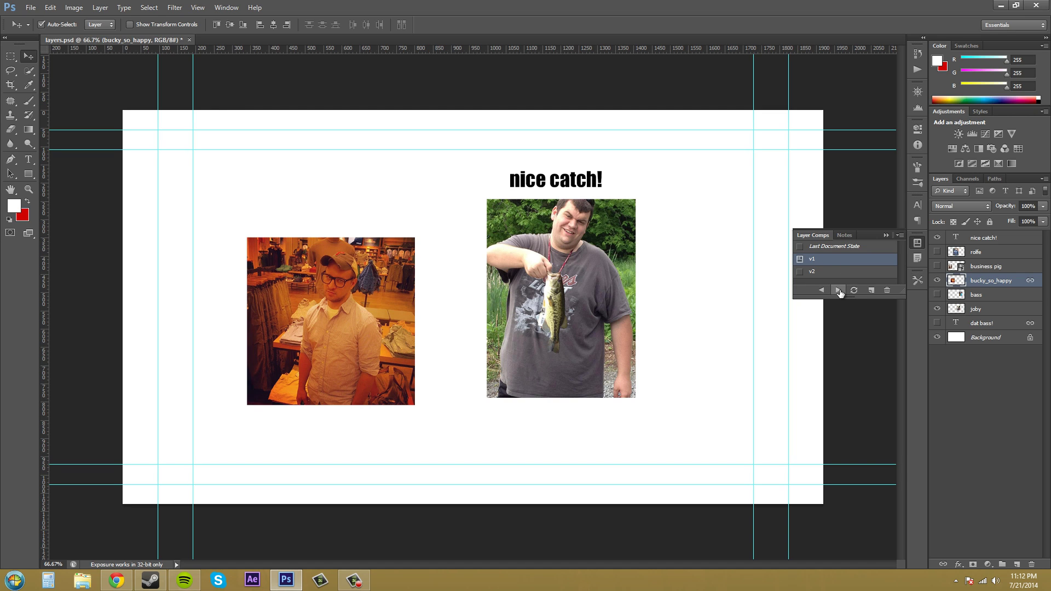
Cycle through the comps with the previous/next arrows, finishing on v1
{"action": "left_click", "coordinate": [823, 291]}
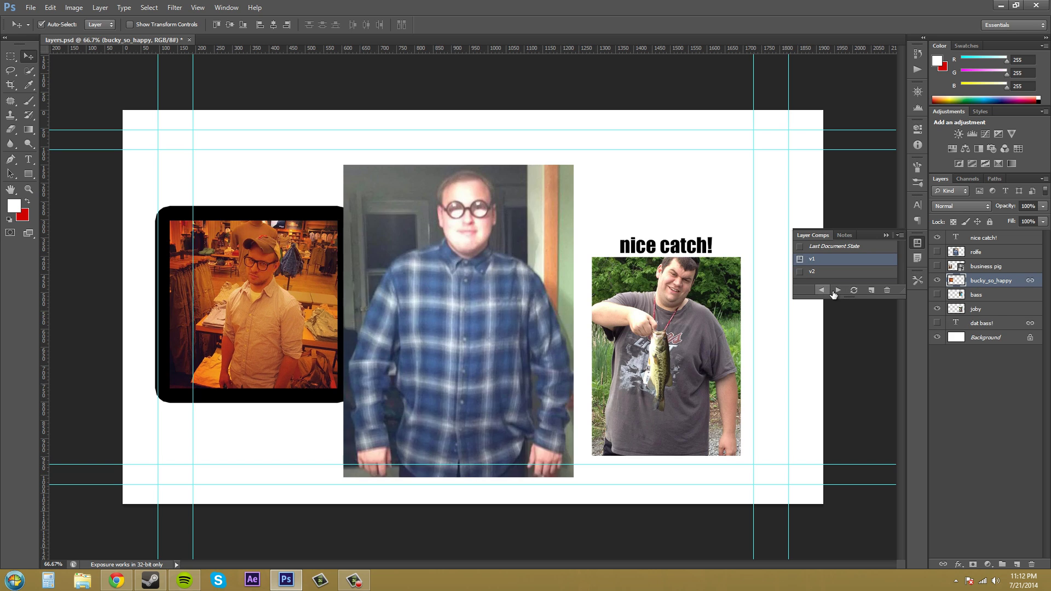
{"action": "left_click", "coordinate": [837, 292]}
{"action": "left_click", "coordinate": [837, 292]}
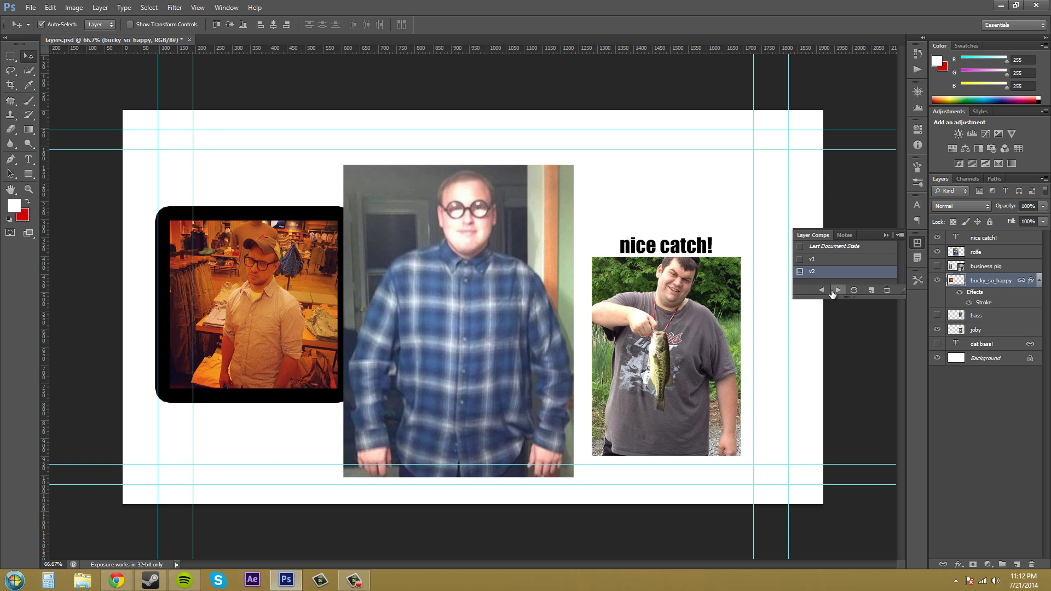
{"action": "left_click", "coordinate": [805, 262]}
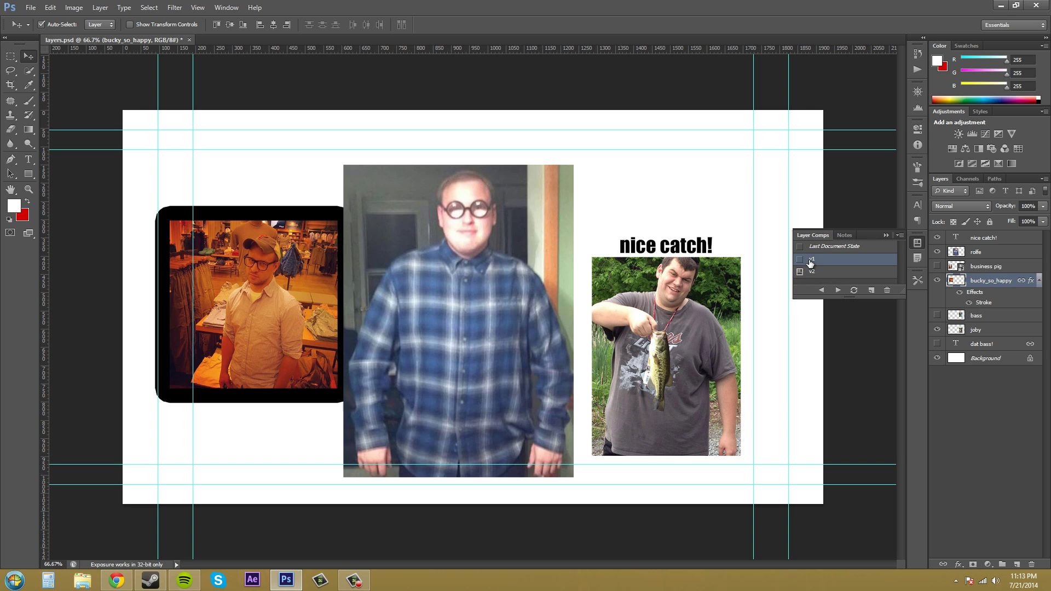
Apply v1, move the fish photo down and right, and update v1 with it
{"action": "left_click", "coordinate": [801, 262]}
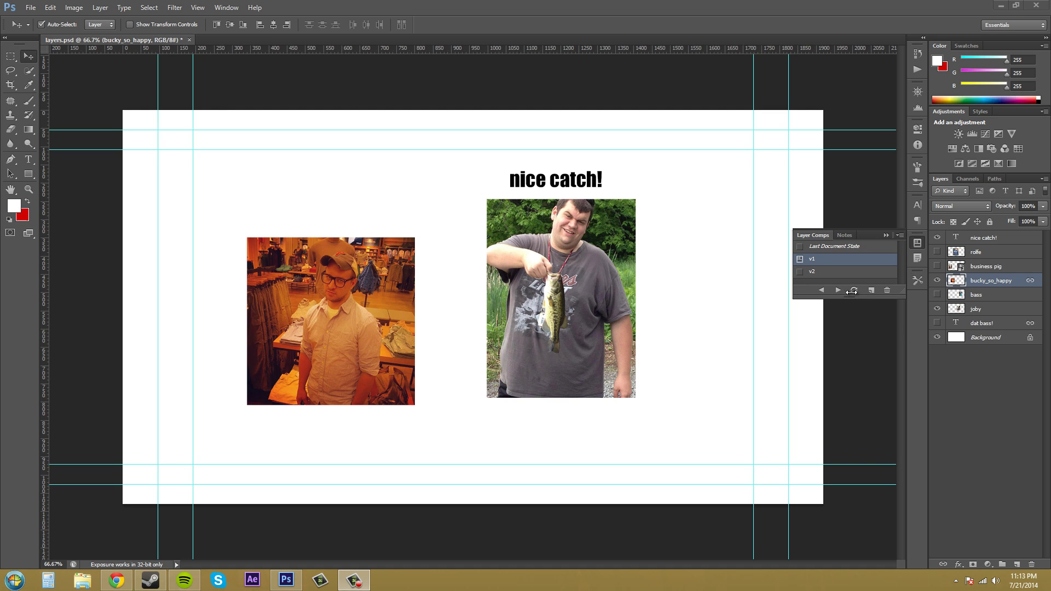
{"action": "left_click", "coordinate": [797, 286]}
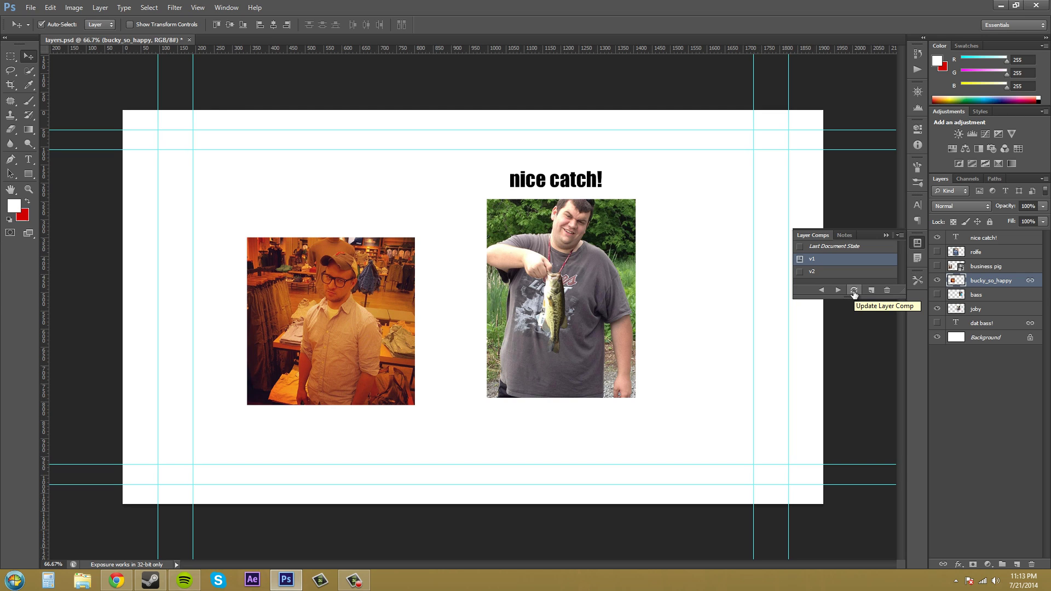
{"action": "left_click", "coordinate": [855, 292]}
{"action": "left_click_drag", "start_coordinate": [607, 294], "coordinate": [642, 327]}
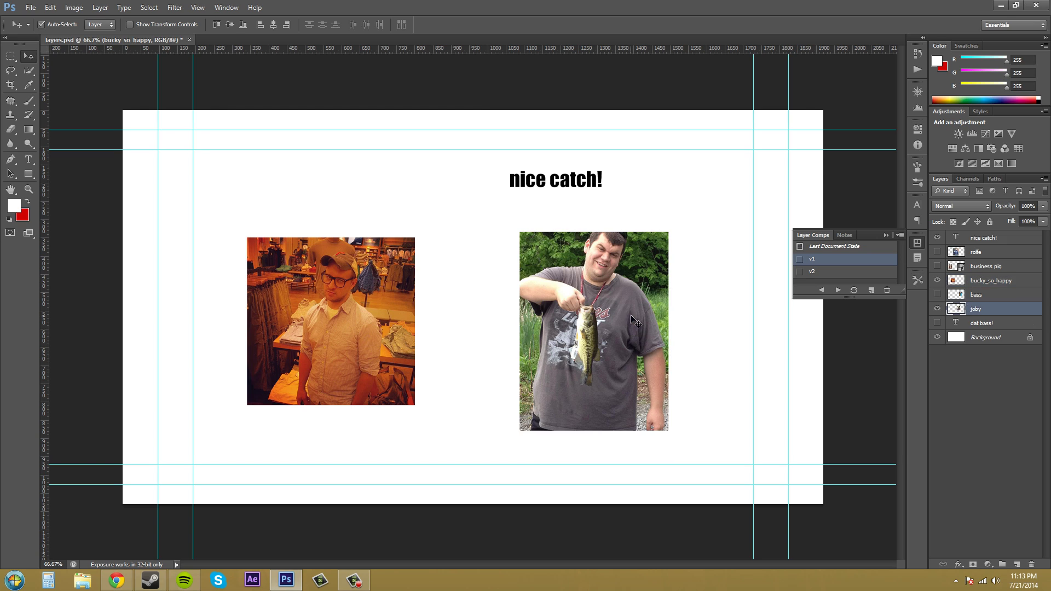
{"action": "left_click", "coordinate": [855, 292]}
Apply v2 and then v1 to check the moved fish photo
{"action": "left_click", "coordinate": [800, 272]}
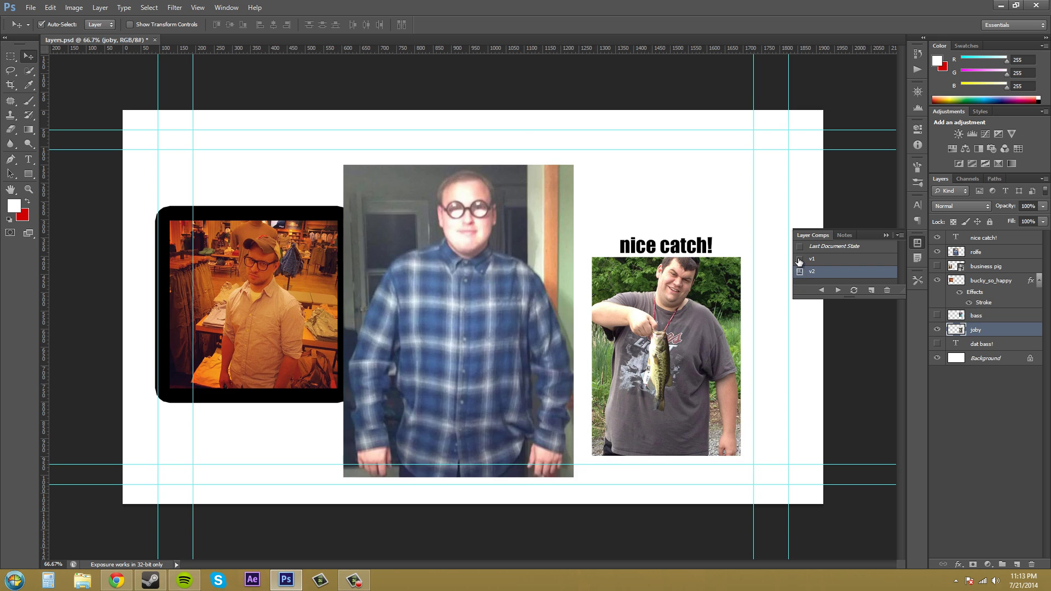
{"action": "left_click", "coordinate": [800, 261]}
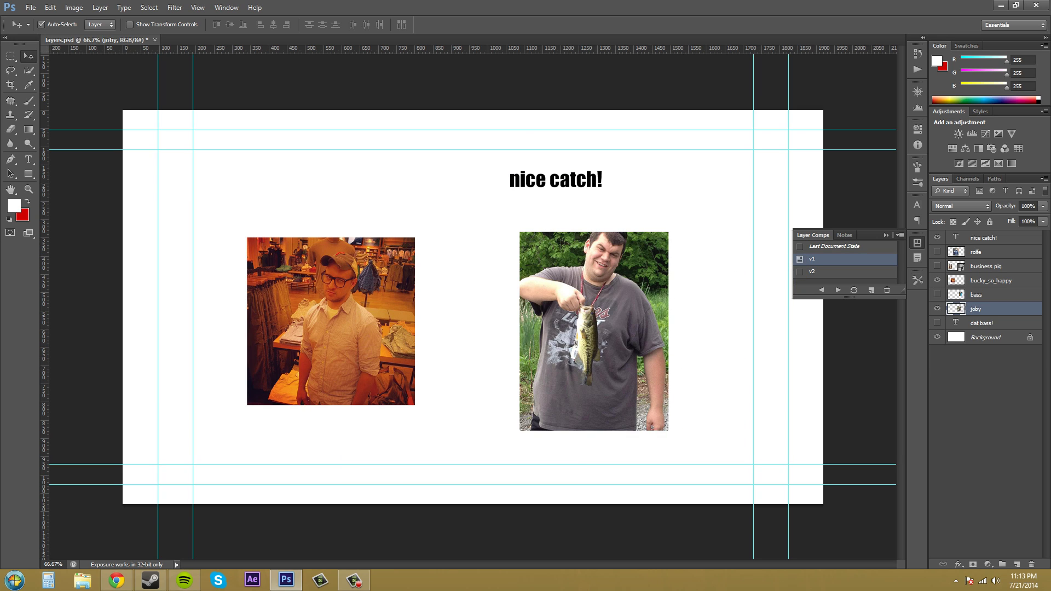
{"action": "key", "text": "F10"}
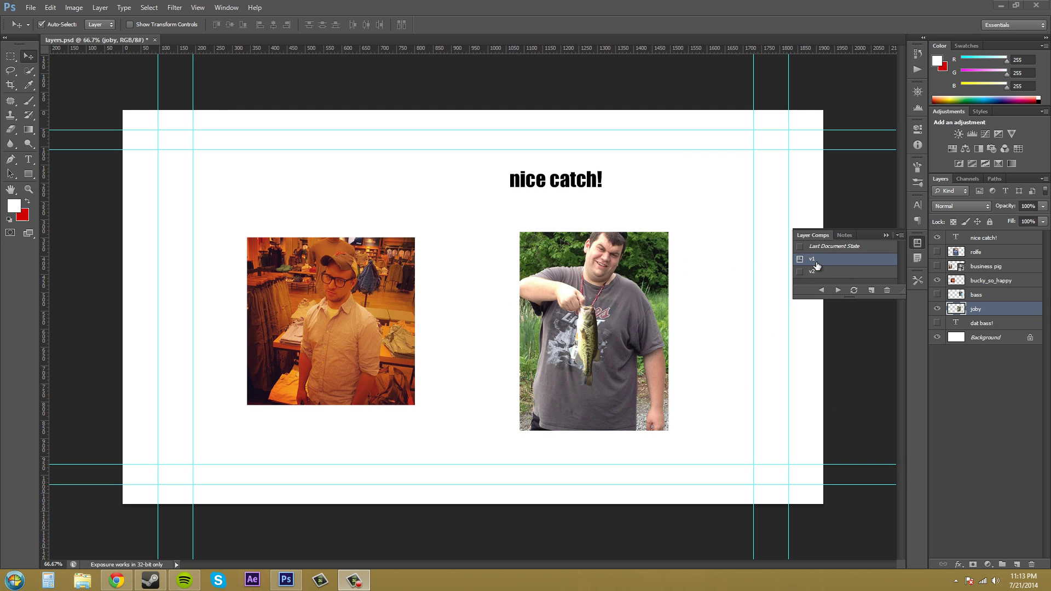
{"action": "left_click", "coordinate": [815, 266]}
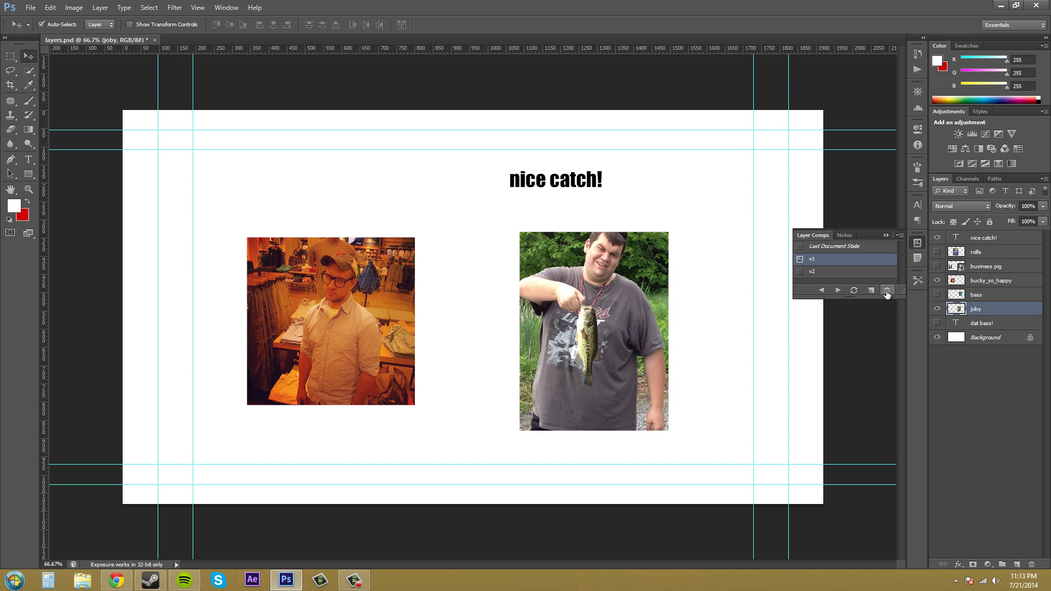
{"action": "left_click", "coordinate": [887, 294]}
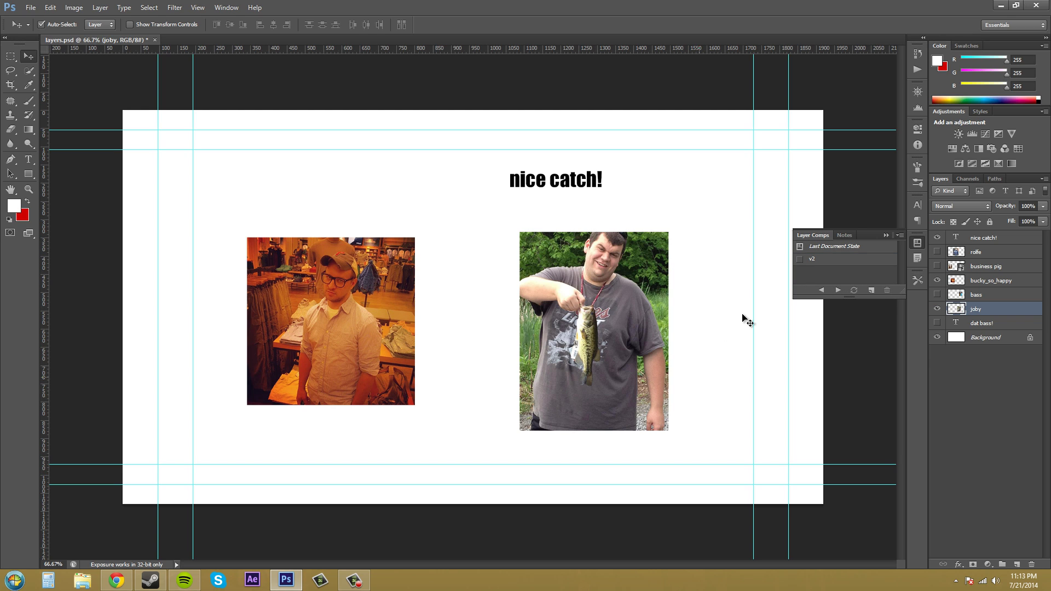
{"action": "left_click", "coordinate": [834, 259]}
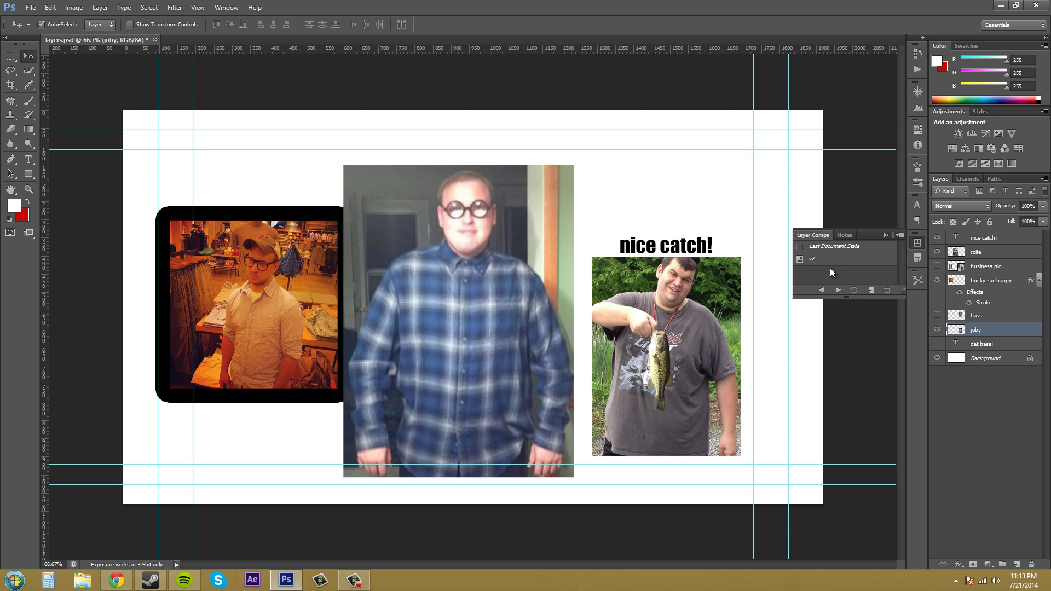
{"action": "left_click", "coordinate": [59, 10]}
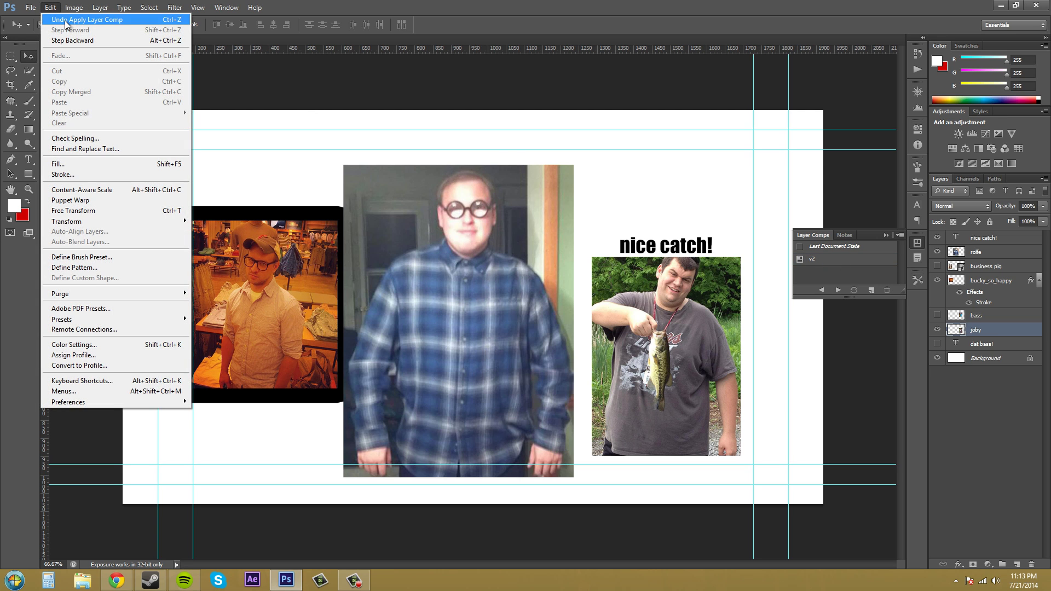
{"action": "left_click", "coordinate": [65, 23]}
{"action": "left_click", "coordinate": [50, 8]}
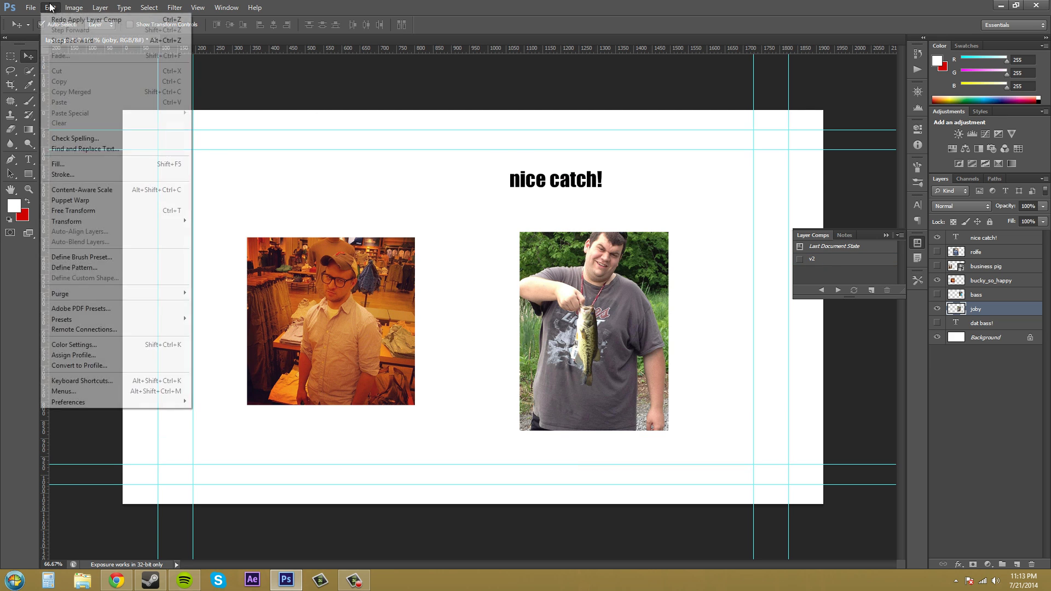
{"action": "left_click", "coordinate": [81, 39]}
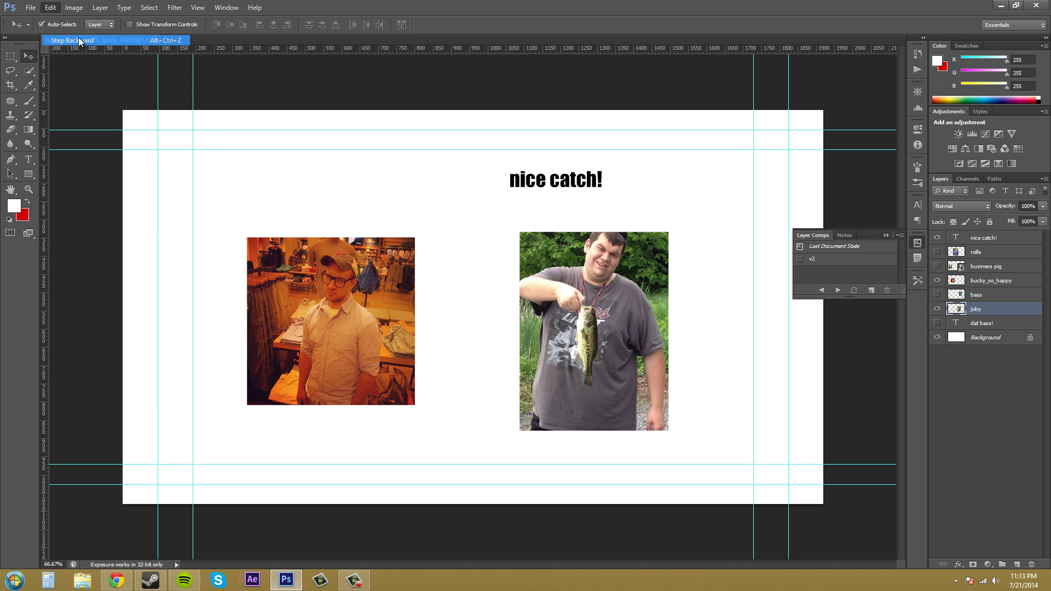
{"action": "left_click", "coordinate": [50, 9]}
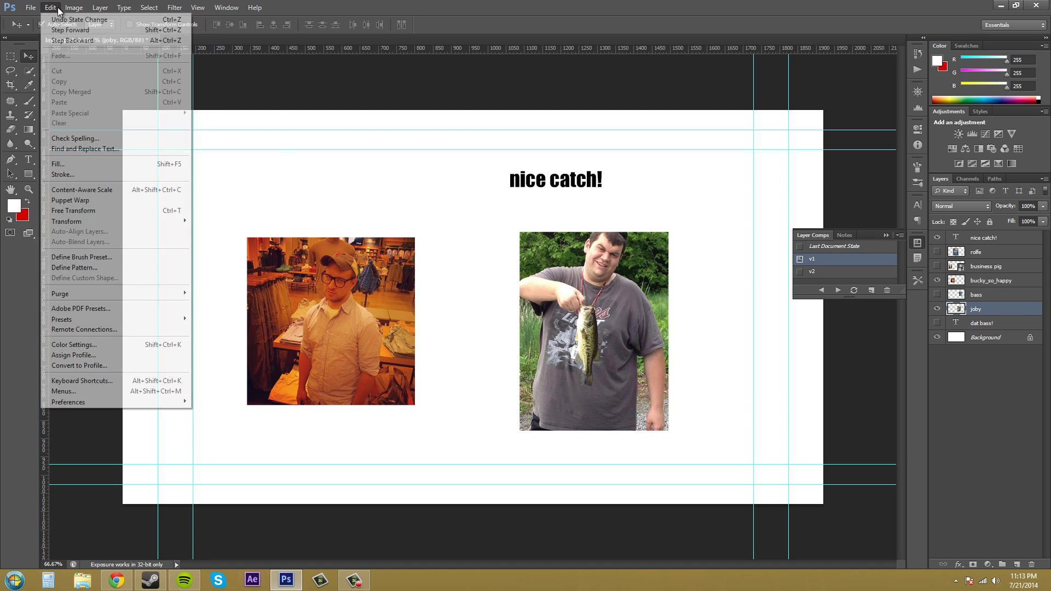
{"action": "left_click", "coordinate": [814, 270]}
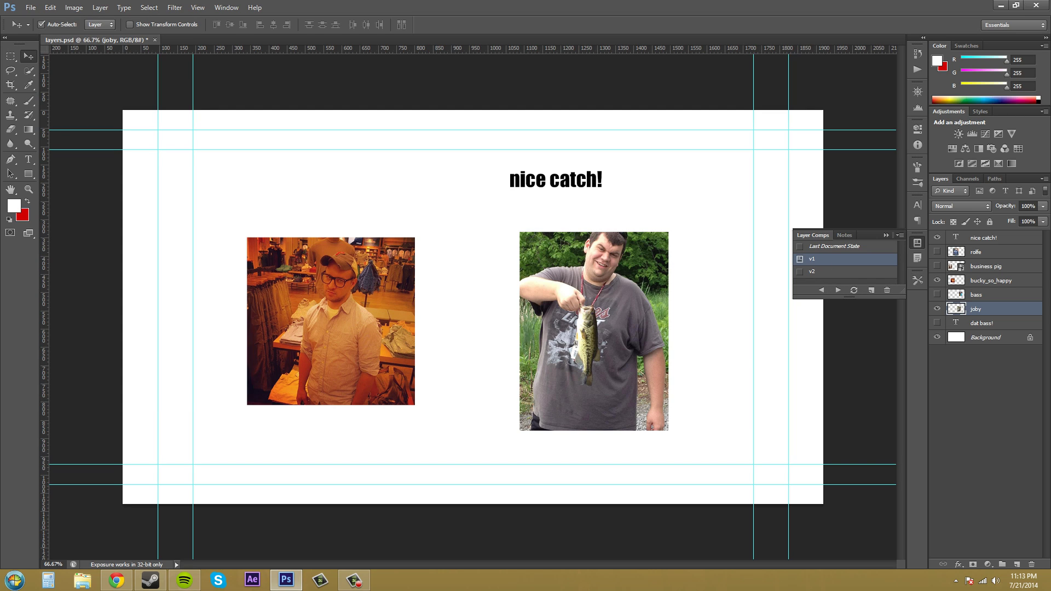
{"action": "key", "text": "F10"}
Toggle between the v2 and v1 comps, ending on v1
{"action": "left_click", "coordinate": [821, 273]}
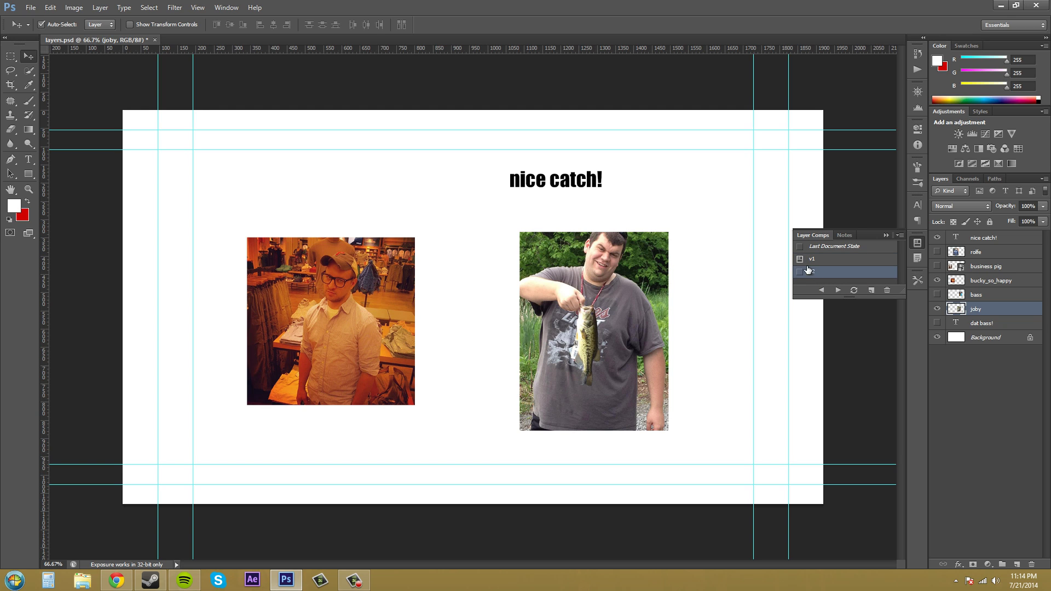
{"action": "left_click", "coordinate": [811, 264]}
{"action": "left_click", "coordinate": [800, 271]}
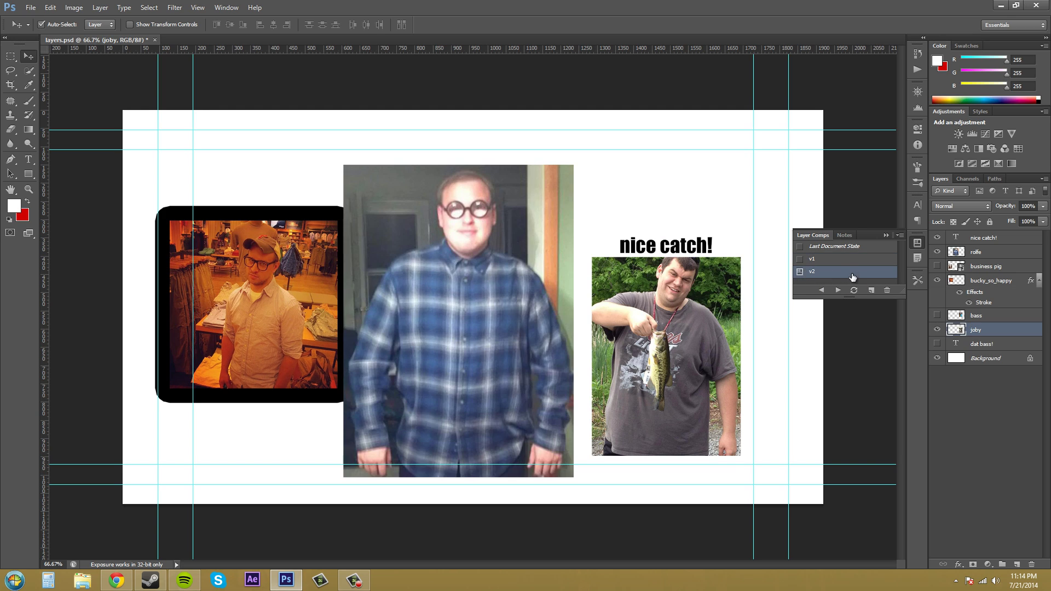
{"action": "left_click", "coordinate": [801, 260]}
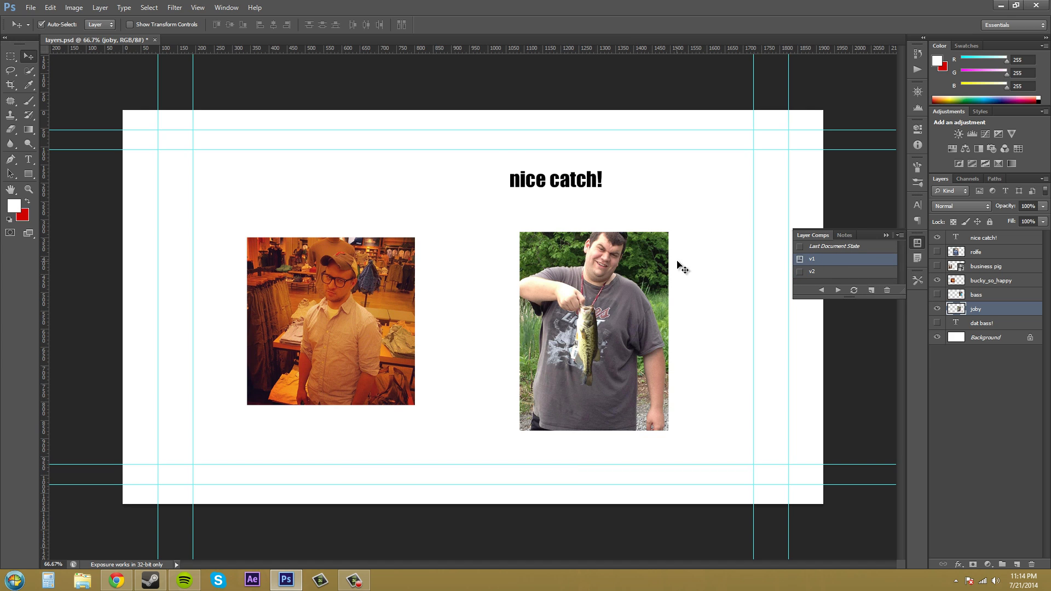
Rename comp v1 to 'Without Effects' and delete the v2 comp
{"action": "double_click", "coordinate": [817, 262]}
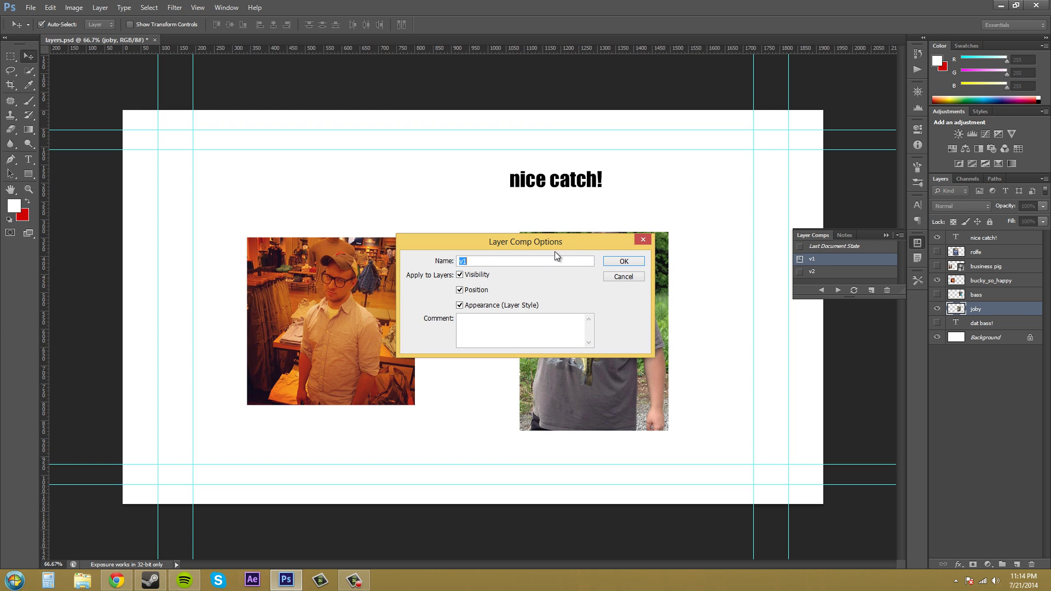
{"action": "type", "text": "Without Effects"}
{"action": "left_click", "coordinate": [623, 262]}
{"action": "left_click", "coordinate": [816, 273]}
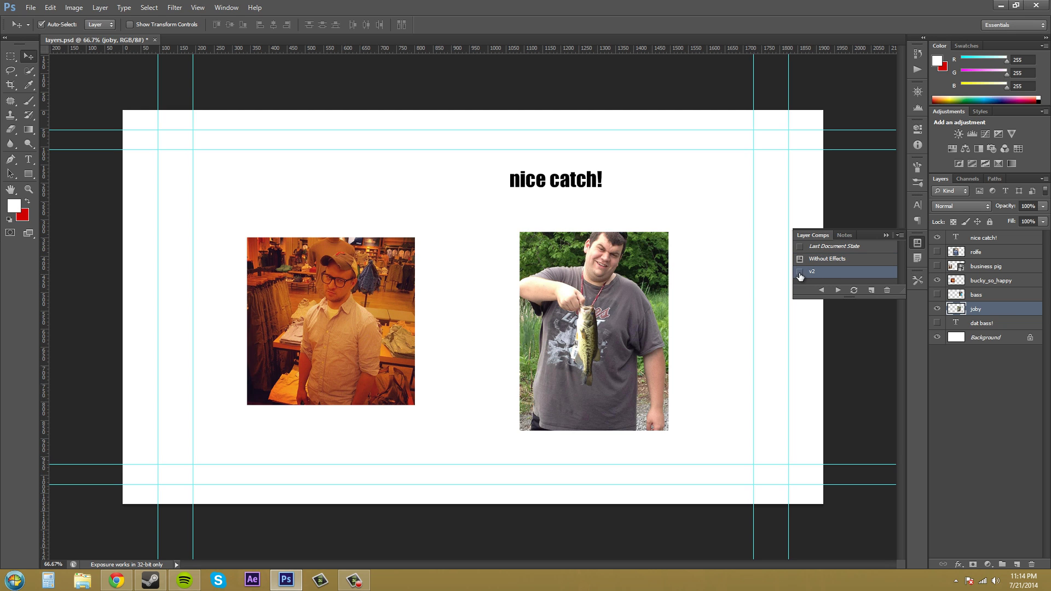
{"action": "left_click", "coordinate": [887, 290]}
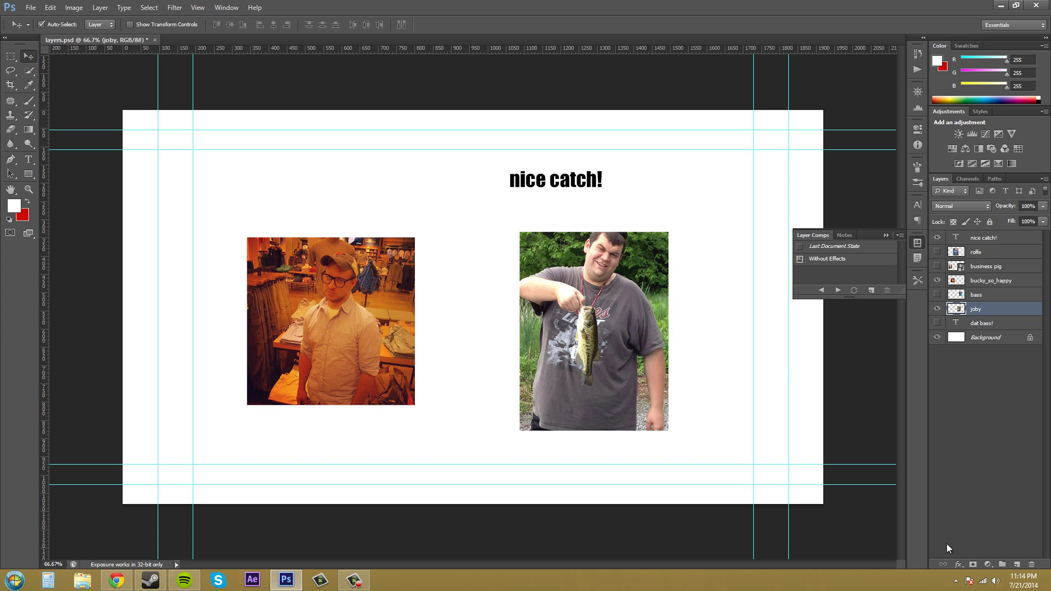
Add an Inner Glow effect to the joby layer
{"action": "left_click", "coordinate": [958, 565]}
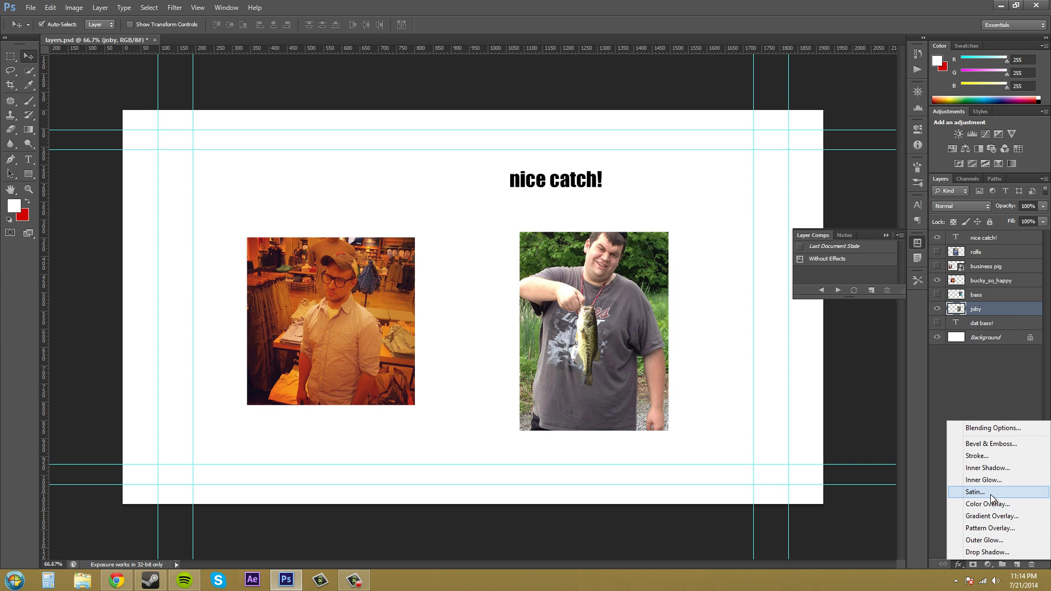
{"action": "left_click", "coordinate": [987, 478]}
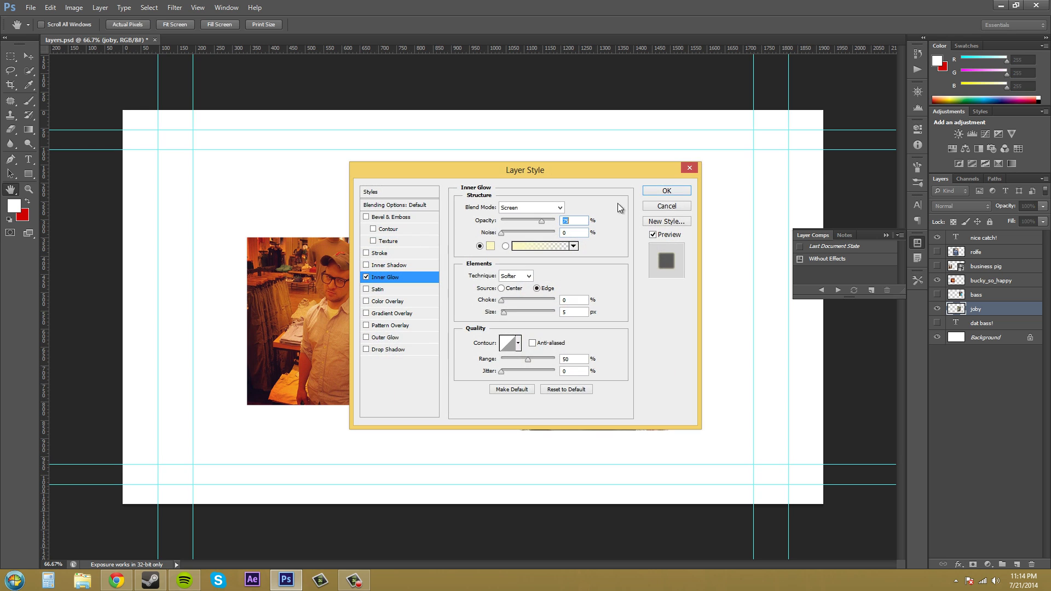
{"action": "left_click", "coordinate": [661, 193]}
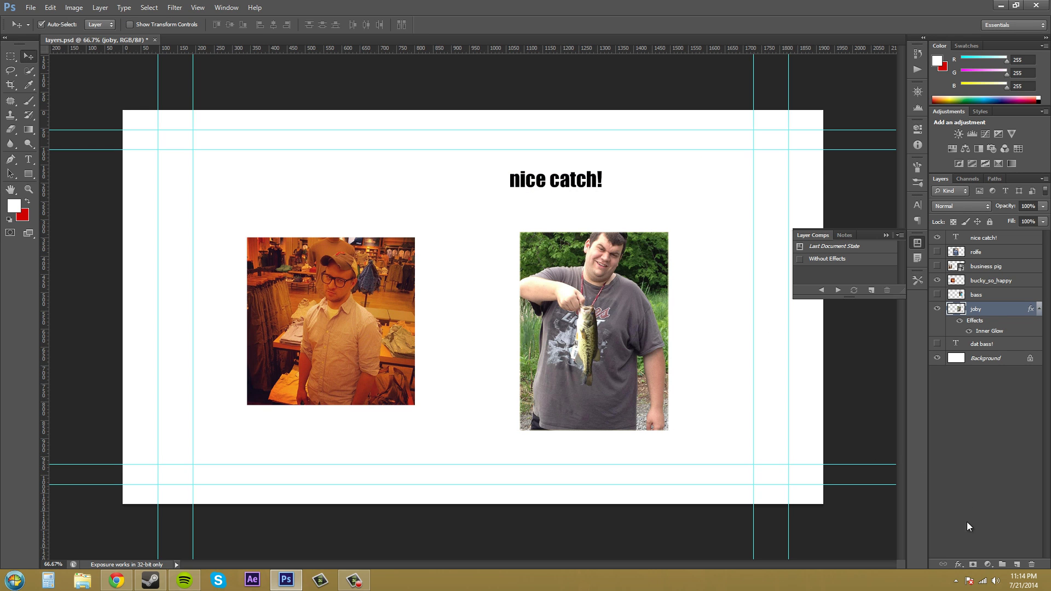
Give bucky_so_happy a Bevel & Emboss effect with 623% depth
{"action": "left_click", "coordinate": [1006, 281]}
{"action": "left_click", "coordinate": [959, 565]}
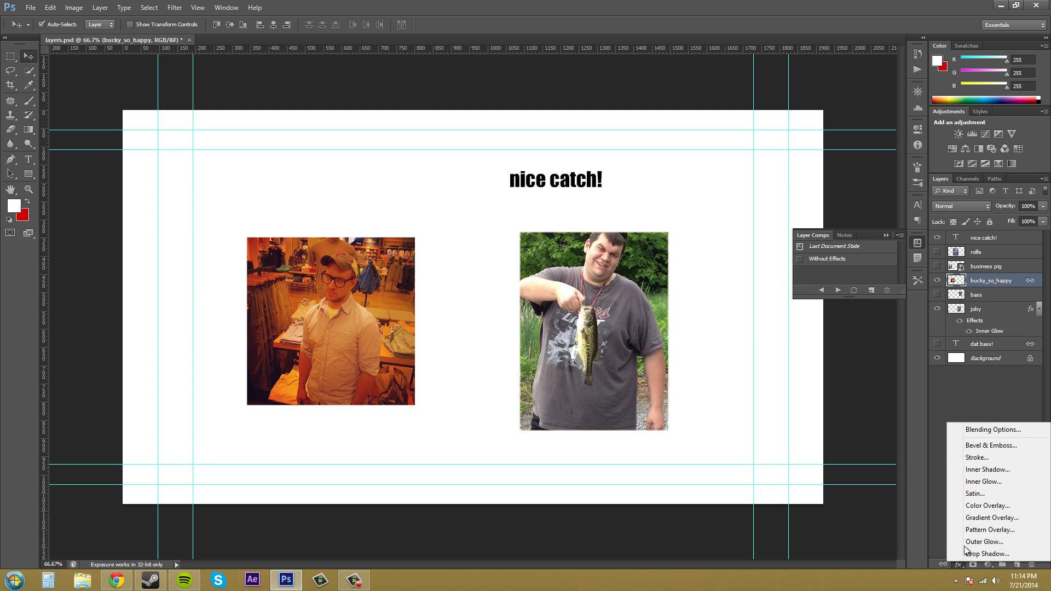
{"action": "left_click", "coordinate": [988, 445]}
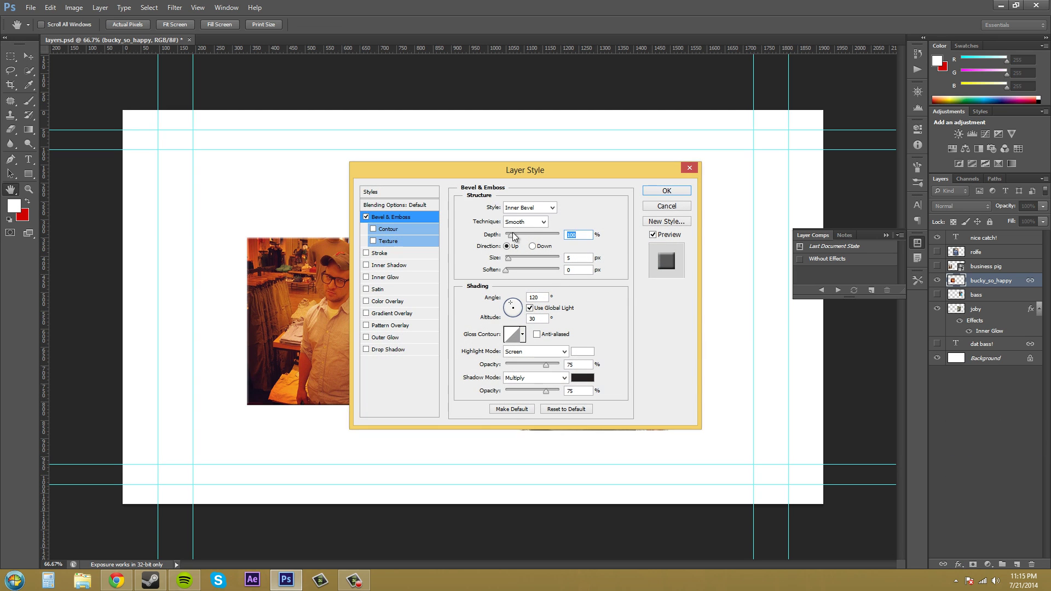
{"action": "left_click_drag", "start_coordinate": [513, 234], "coordinate": [539, 236]}
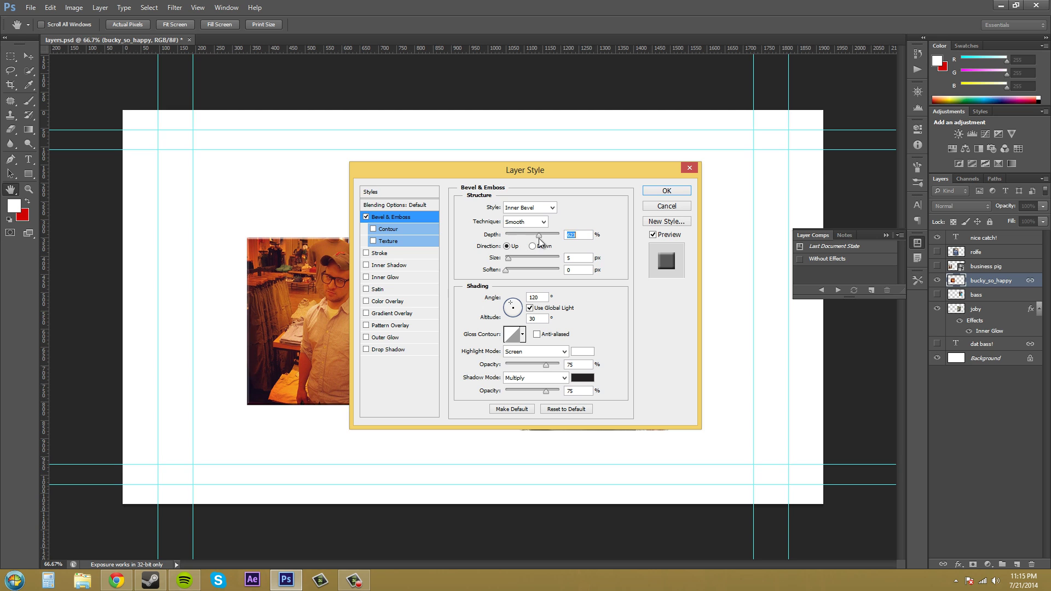
{"action": "left_click", "coordinate": [667, 189]}
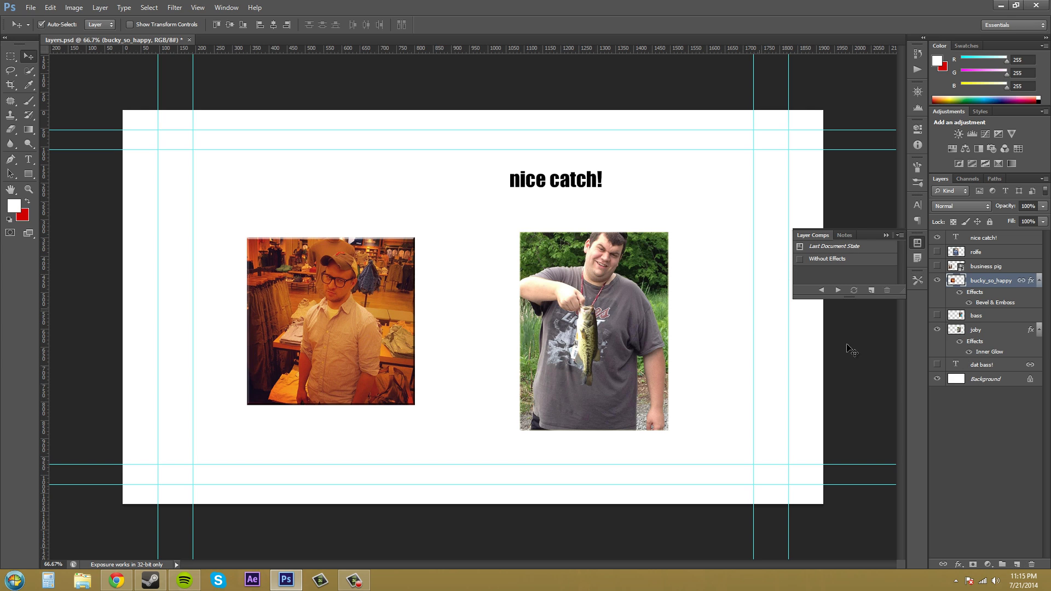
Save a 'With Effects' layer comp and toggle it against Without Effects
{"action": "left_click", "coordinate": [871, 290]}
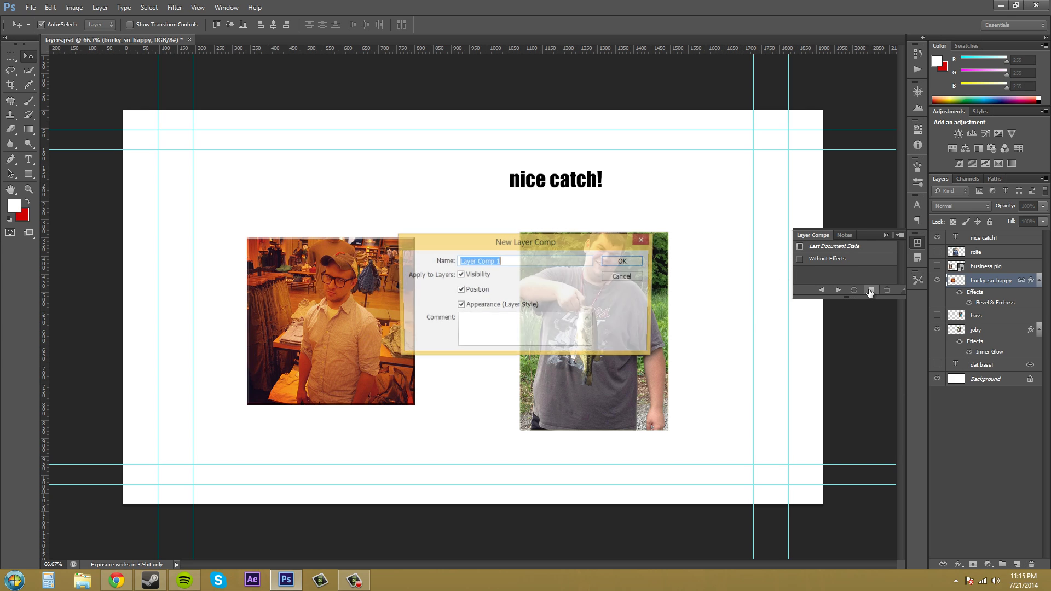
{"action": "type", "text": "With Effects"}
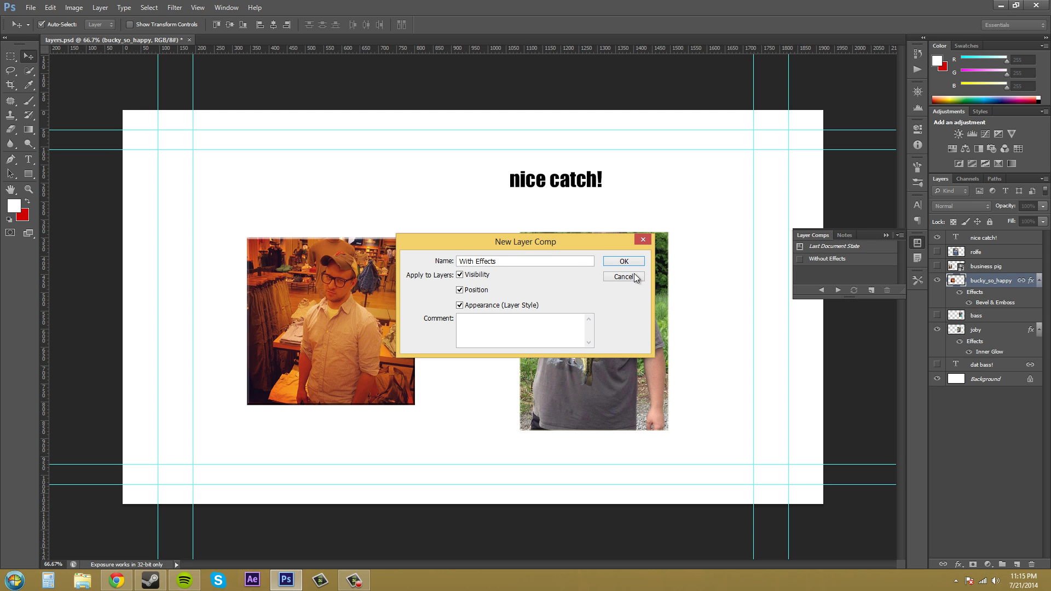
{"action": "left_click", "coordinate": [637, 266]}
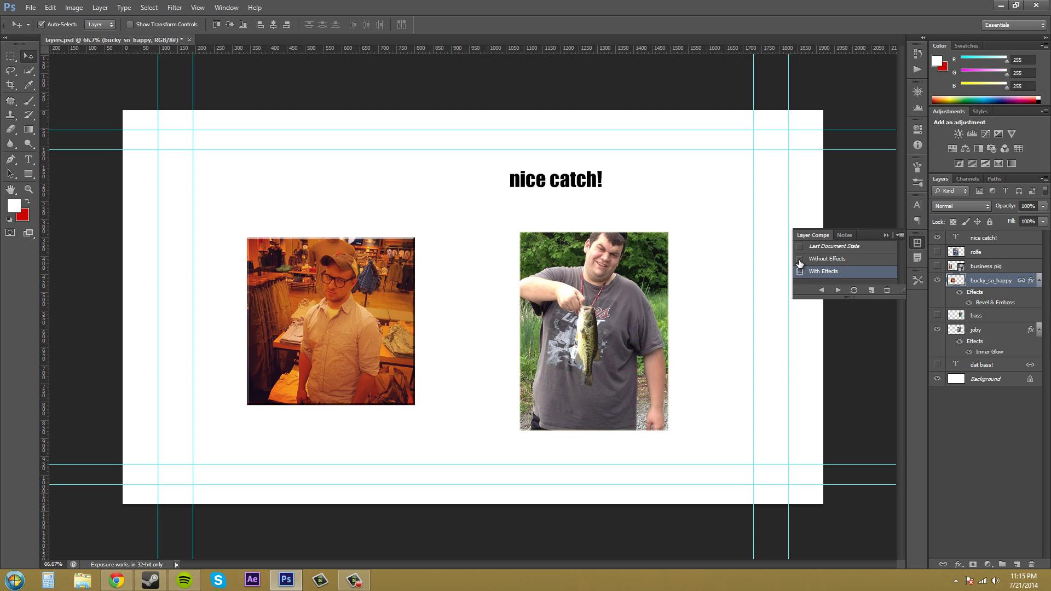
{"action": "left_click", "coordinate": [800, 259]}
{"action": "left_click", "coordinate": [800, 258]}
{"action": "left_click", "coordinate": [800, 258]}
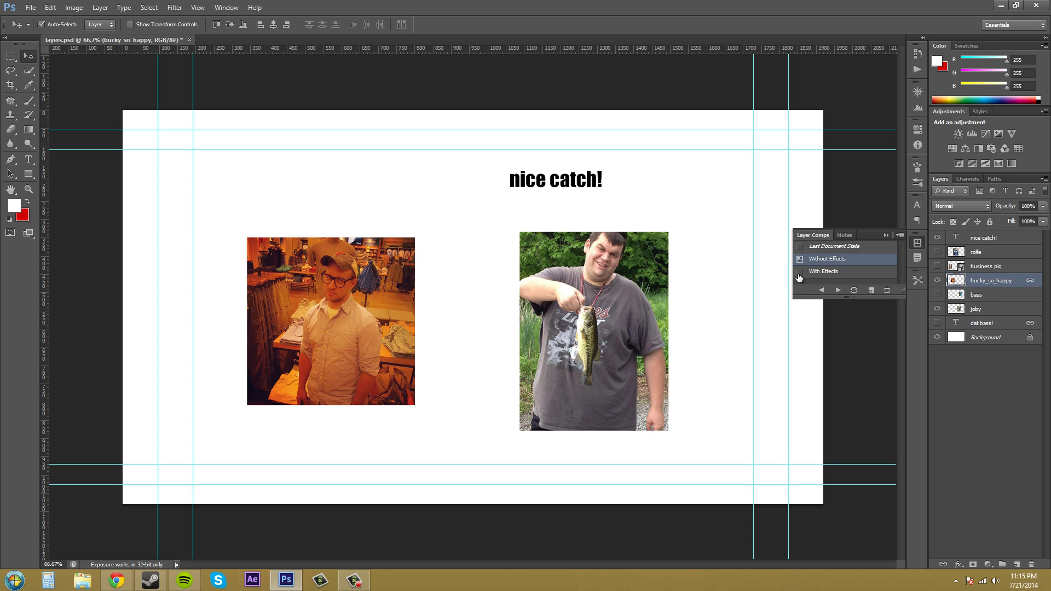
Finish on the Without Effects comp, then check the Filter menu and deselect the layer
{"action": "left_click", "coordinate": [800, 272]}
{"action": "left_click", "coordinate": [800, 259]}
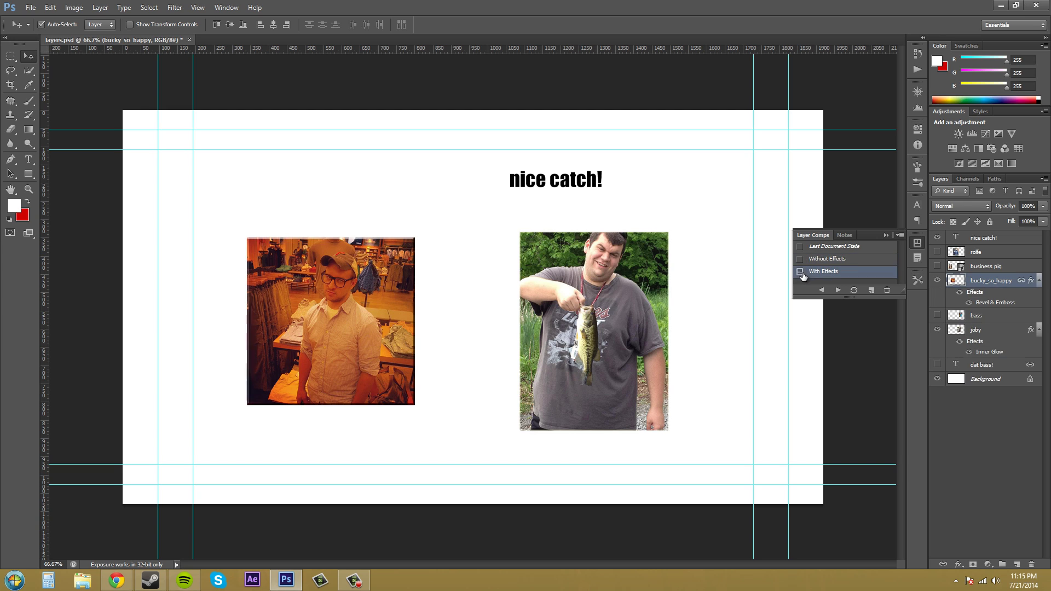
{"action": "left_click", "coordinate": [800, 259]}
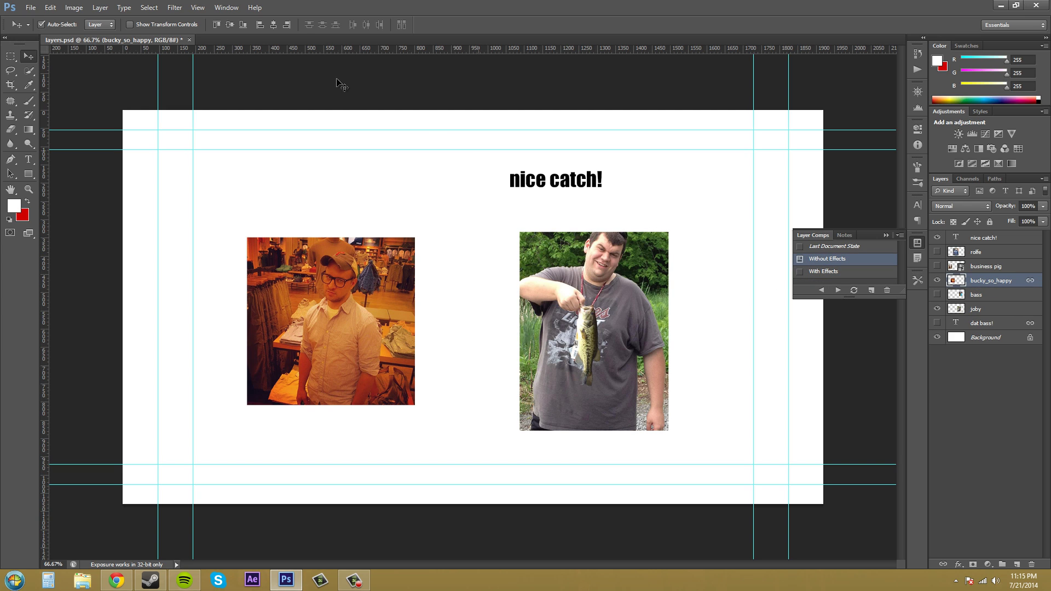
{"action": "left_click", "coordinate": [175, 8]}
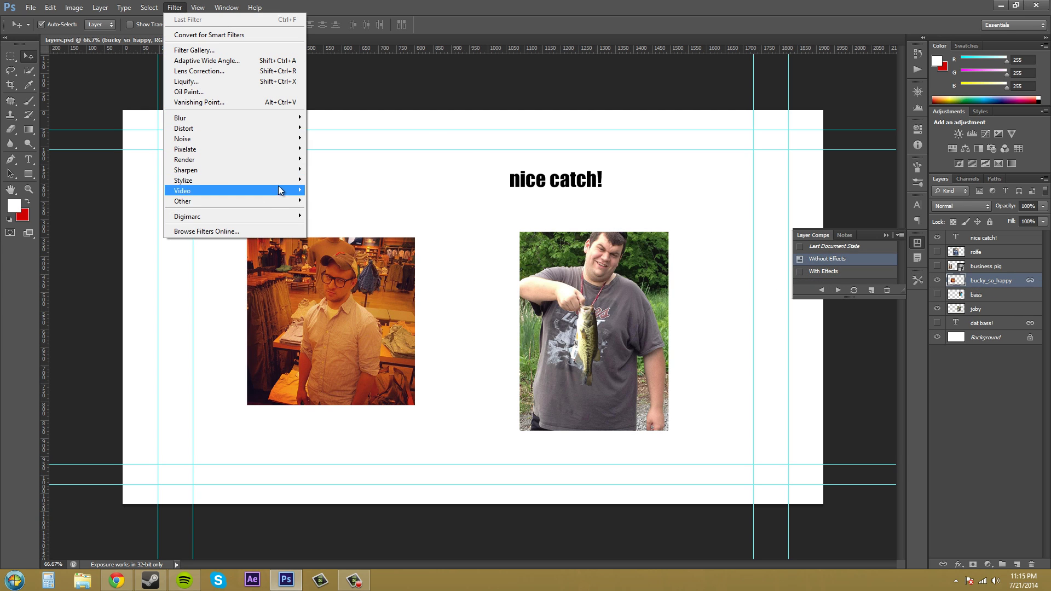
{"action": "left_click", "coordinate": [985, 394]}
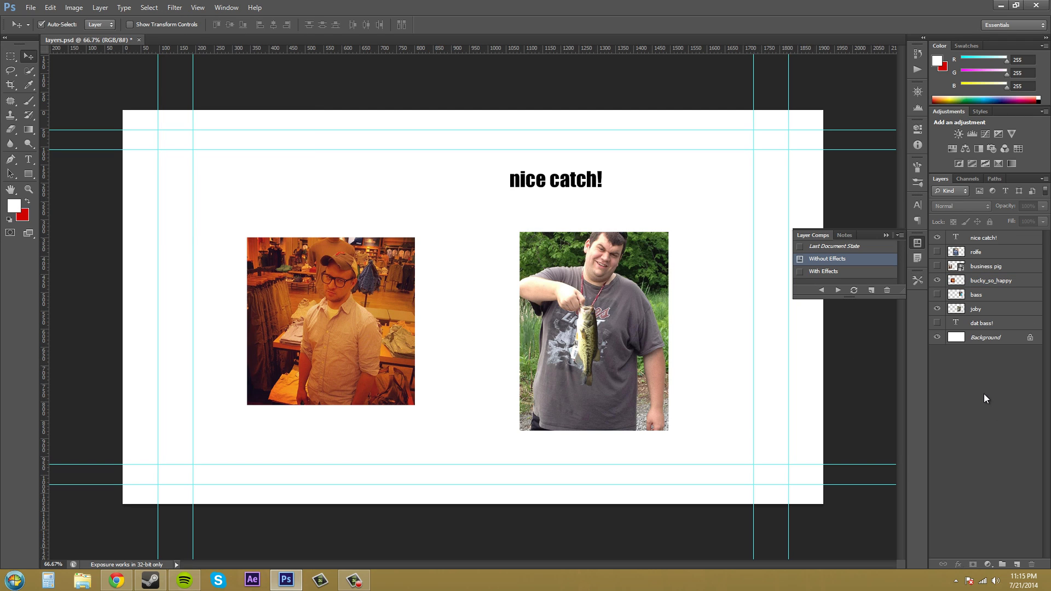